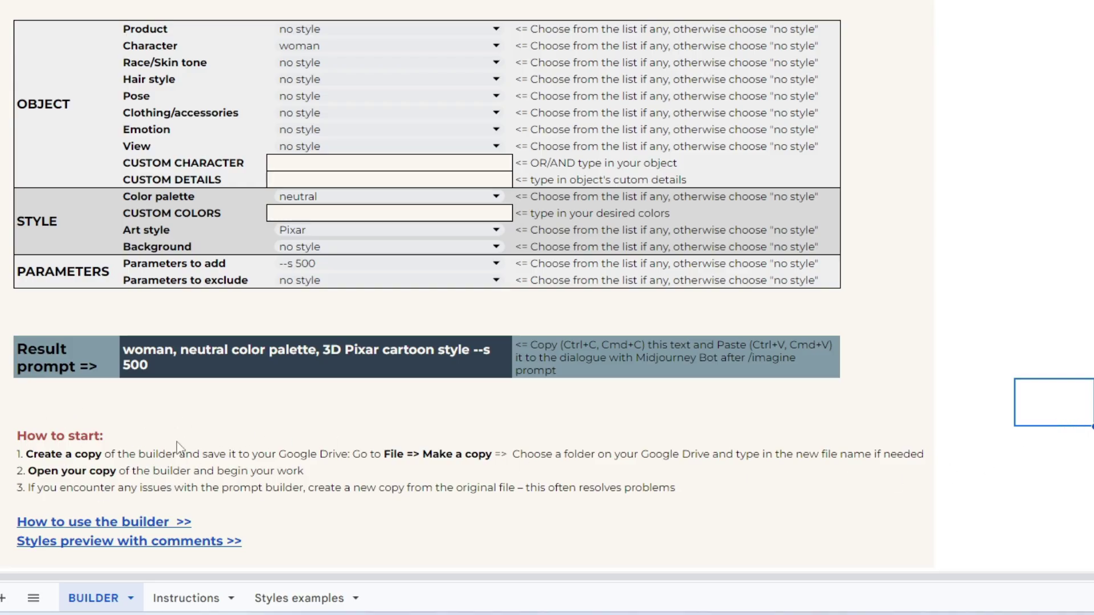
# Step: Save 'Copy of Cartoonish Characters Prompt builder - STARTER version' to My Drive, then return to the original tab
pyautogui.click(186, 601)
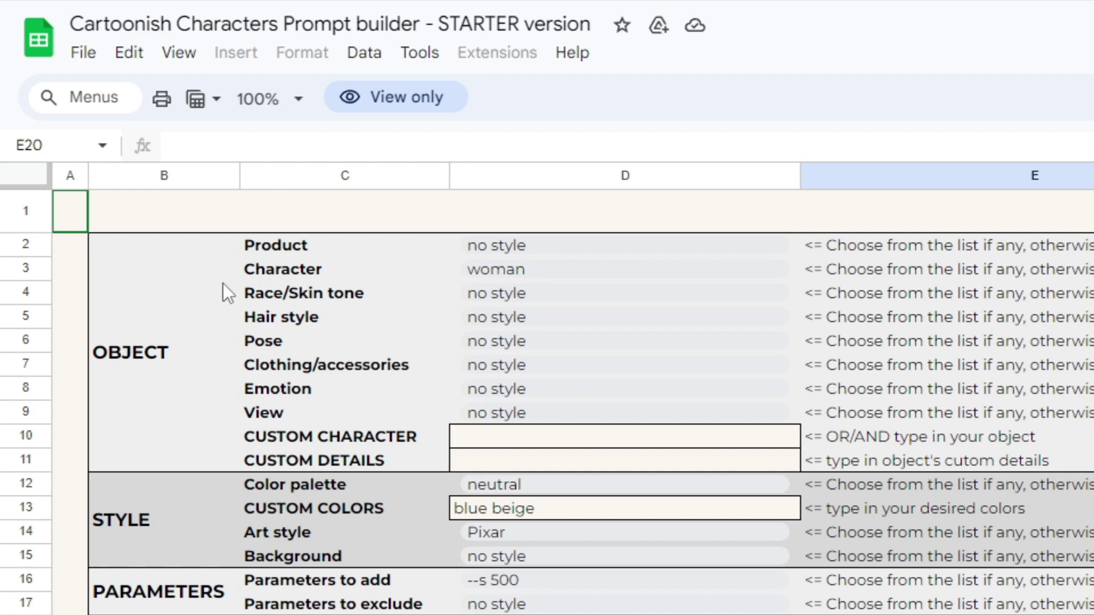
pyautogui.click(80, 52)
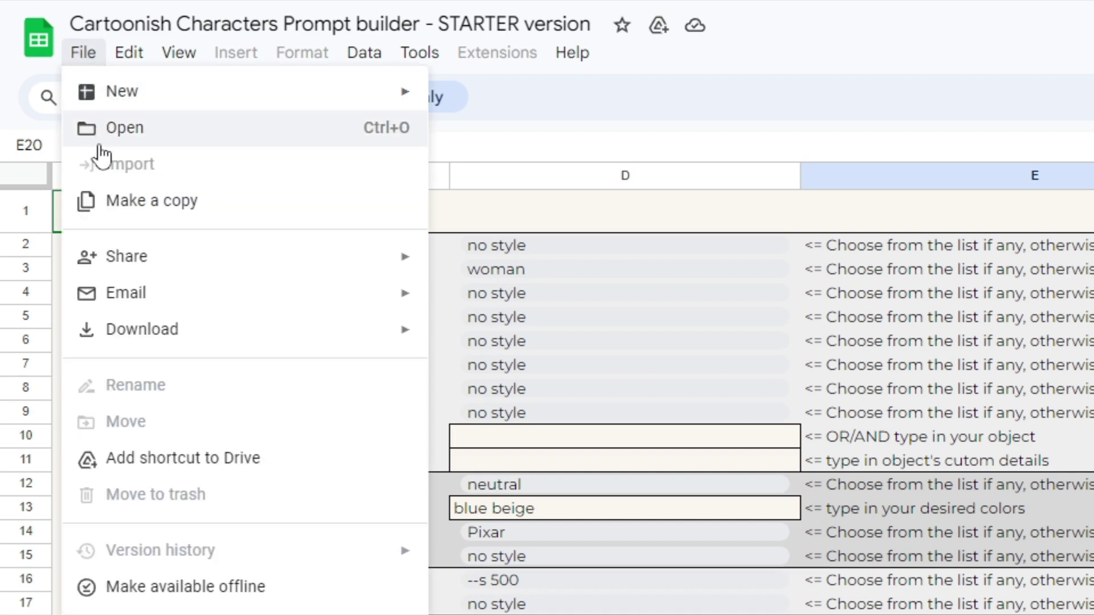
pyautogui.click(121, 210)
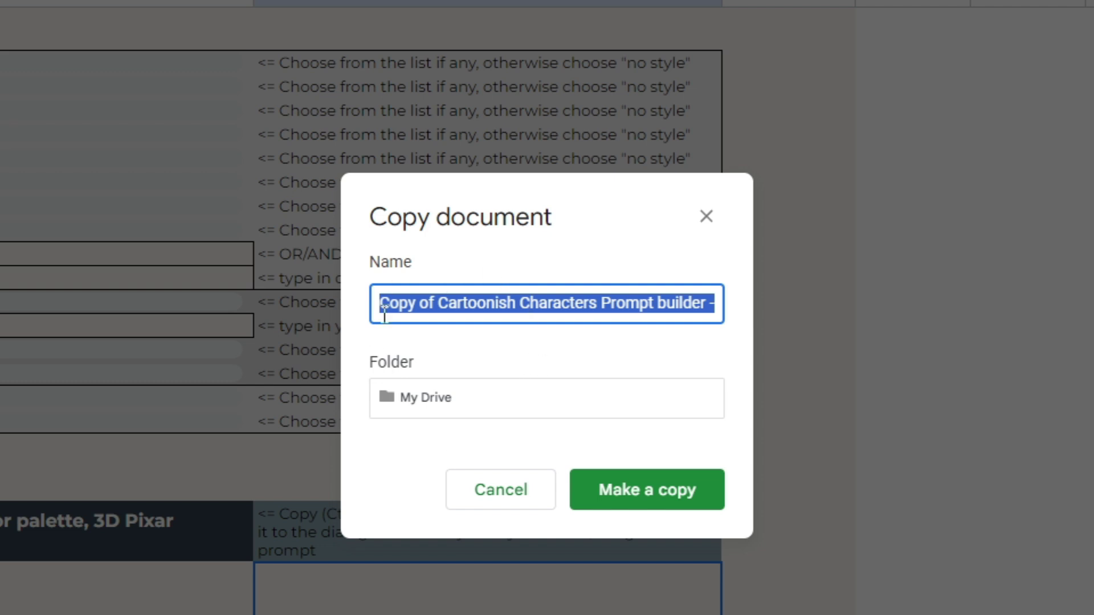
pyautogui.click(611, 495)
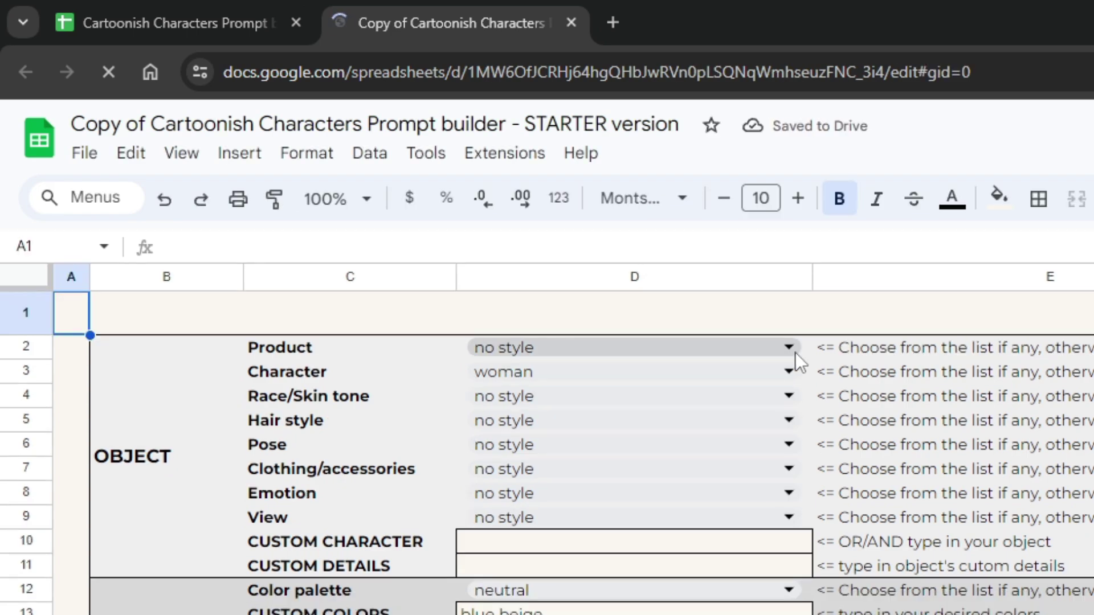
pyautogui.click(792, 351)
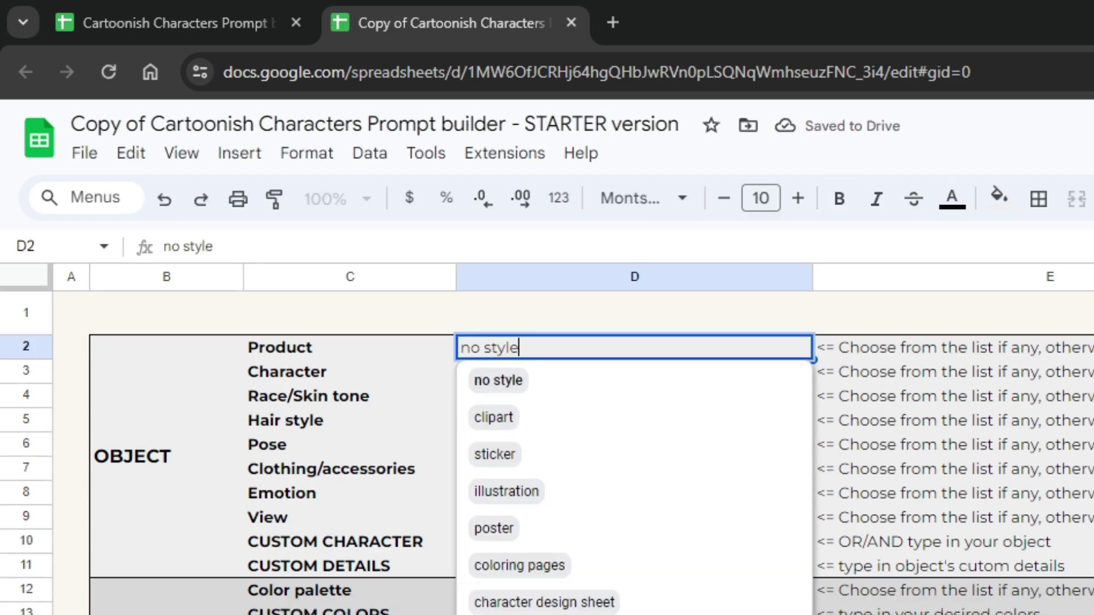
pyautogui.click(224, 28)
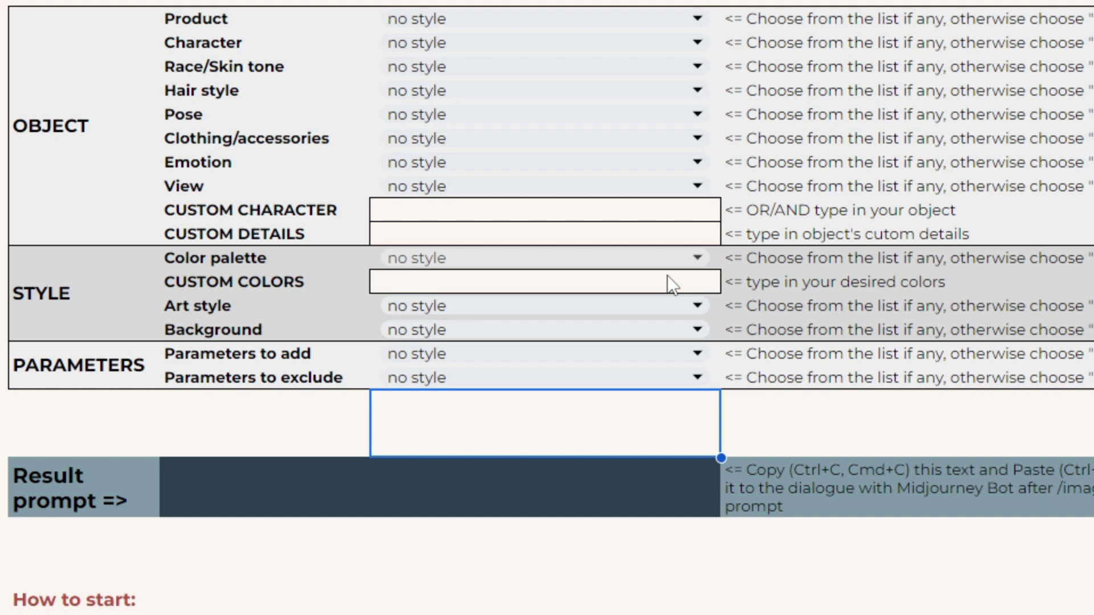
# Step: Set Color palette to neutral, Art style to Pixar and Parameters to add to --s 500
pyautogui.click(631, 43)
pyautogui.click(693, 259)
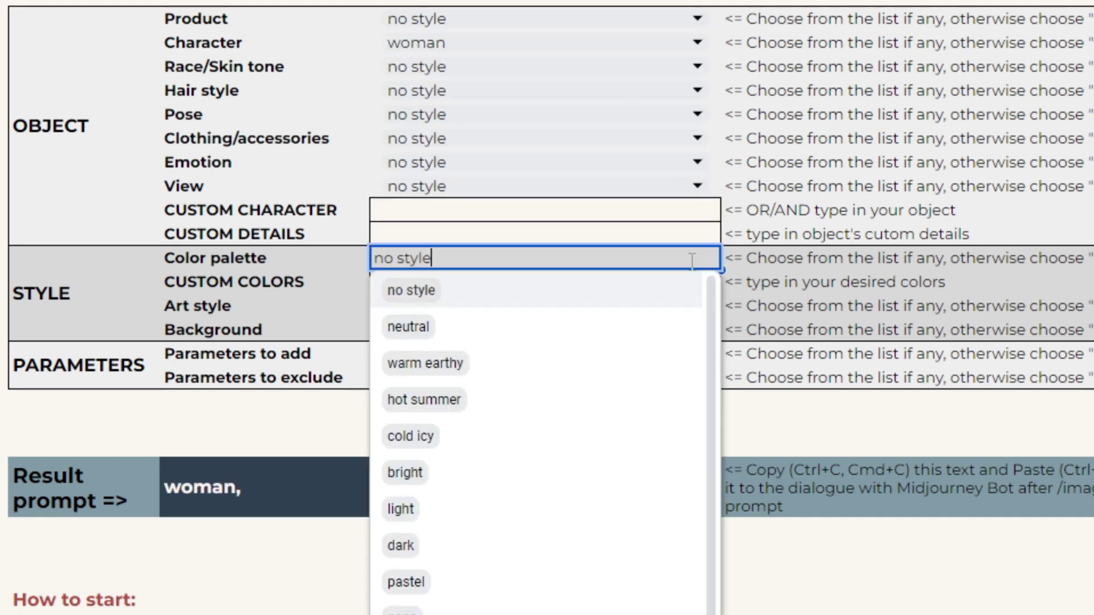
pyautogui.click(695, 326)
pyautogui.click(700, 308)
pyautogui.click(597, 481)
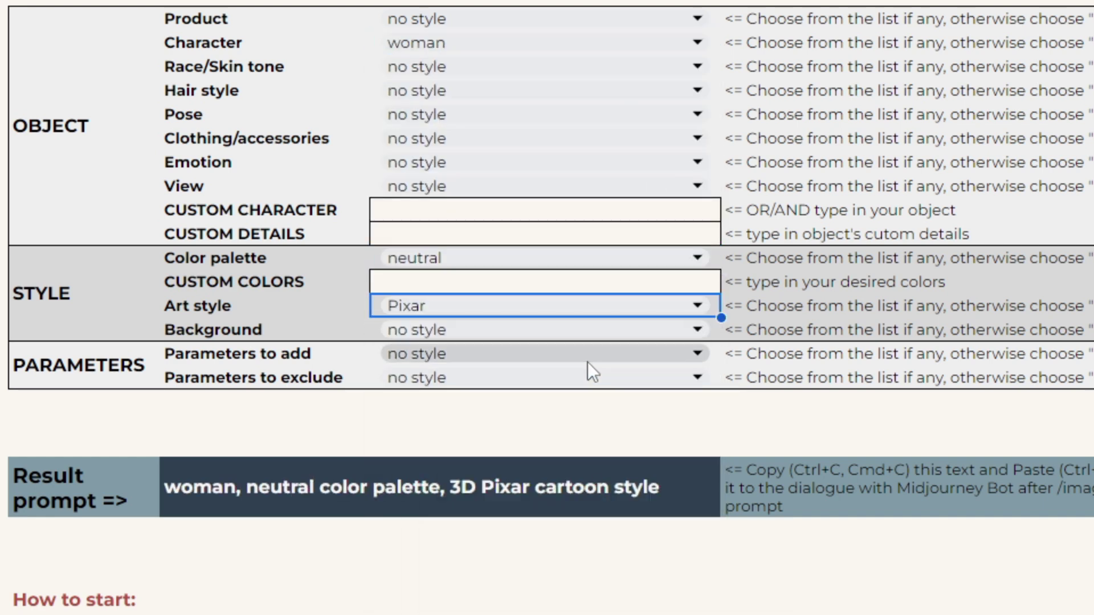
pyautogui.click(587, 356)
pyautogui.click(586, 464)
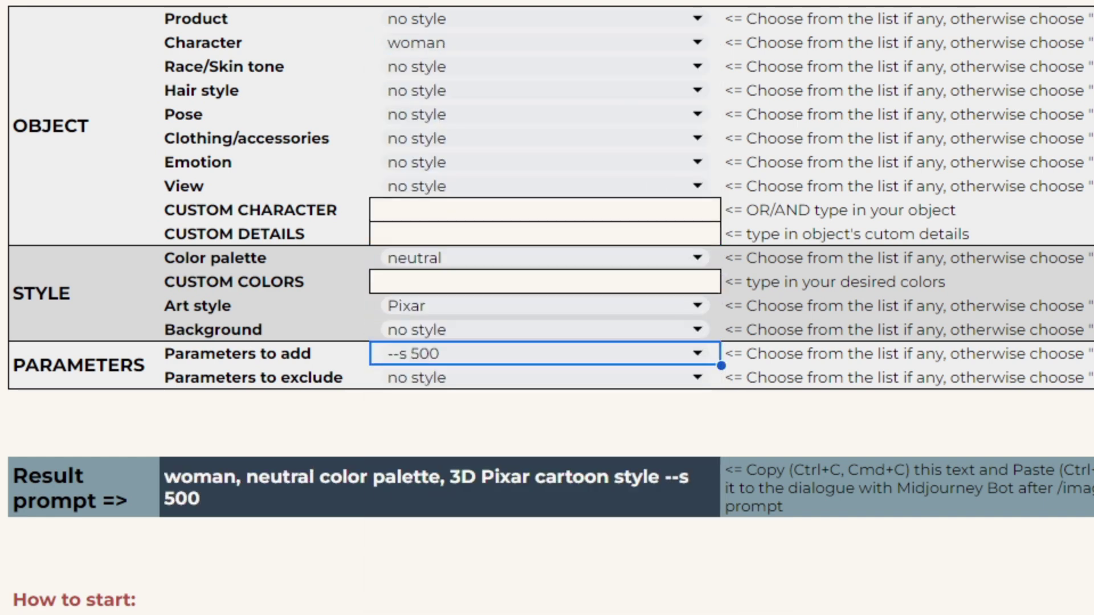
# Step: Check the custom character, details and colors cells, then copy the Result prompt
pyautogui.click(516, 214)
pyautogui.click(522, 234)
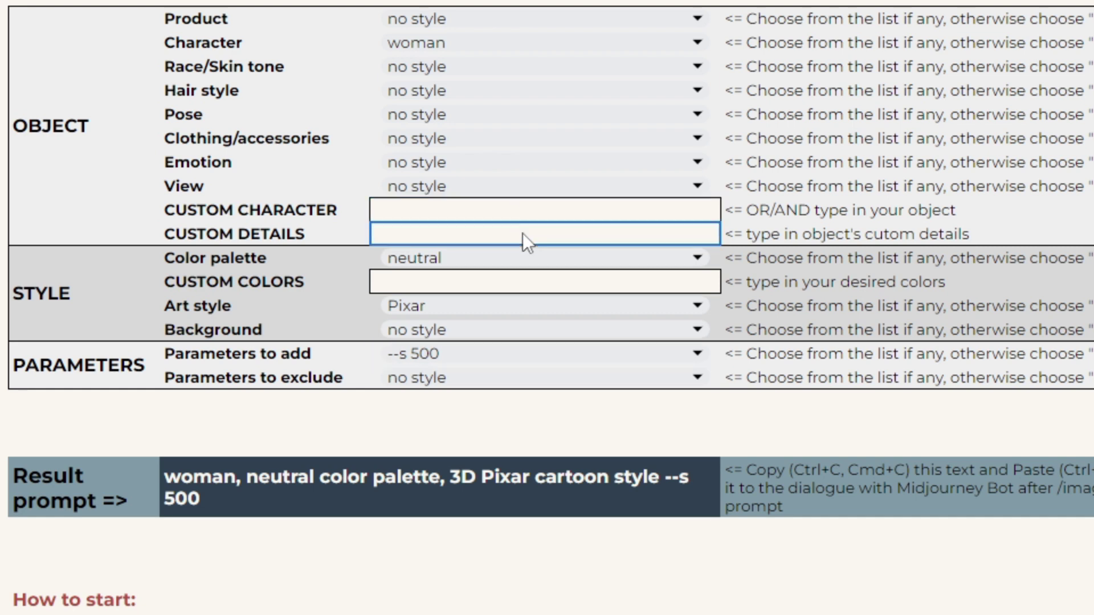
pyautogui.click(532, 282)
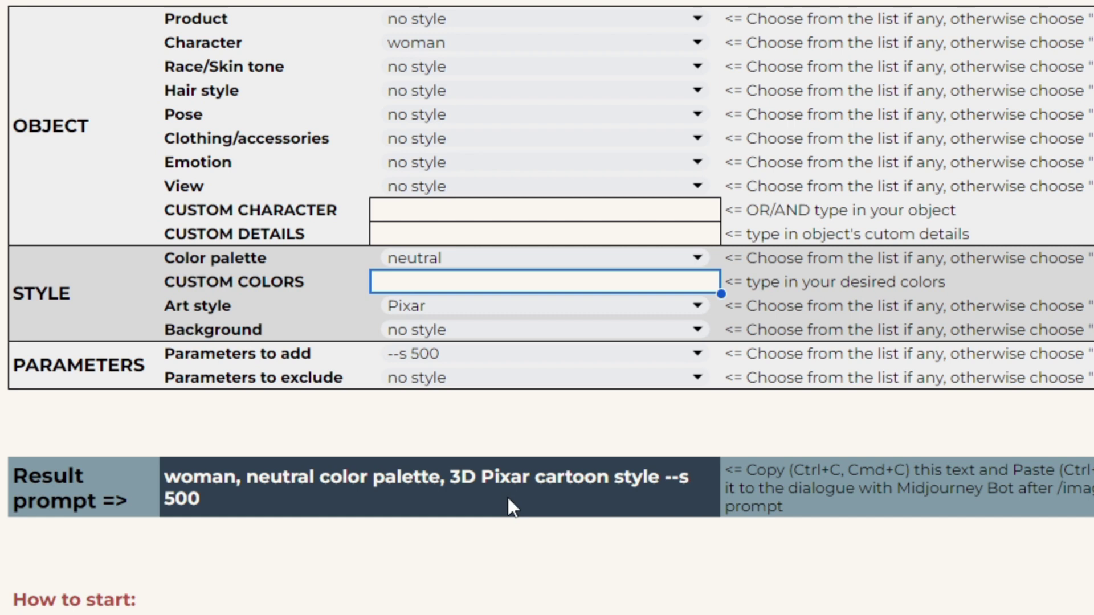
pyautogui.click(466, 479)
pyautogui.hotkey('ctrl', 'c')
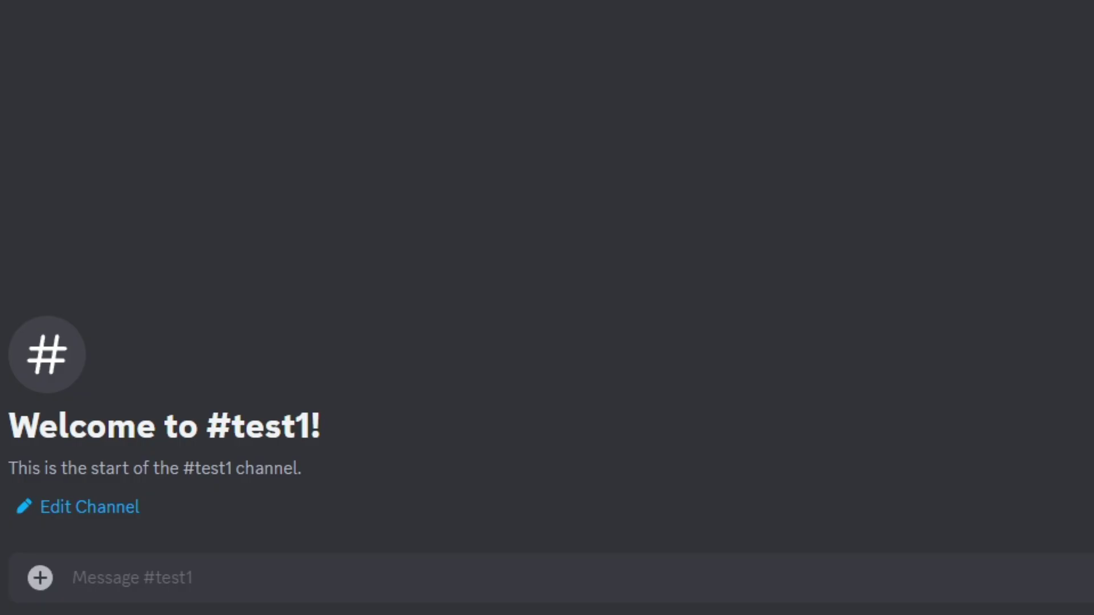
# Step: Run Midjourney /imagine in #test1 with the pasted builder prompt, adding --v 6
pyautogui.write('/ima')
pyautogui.press('Tab')
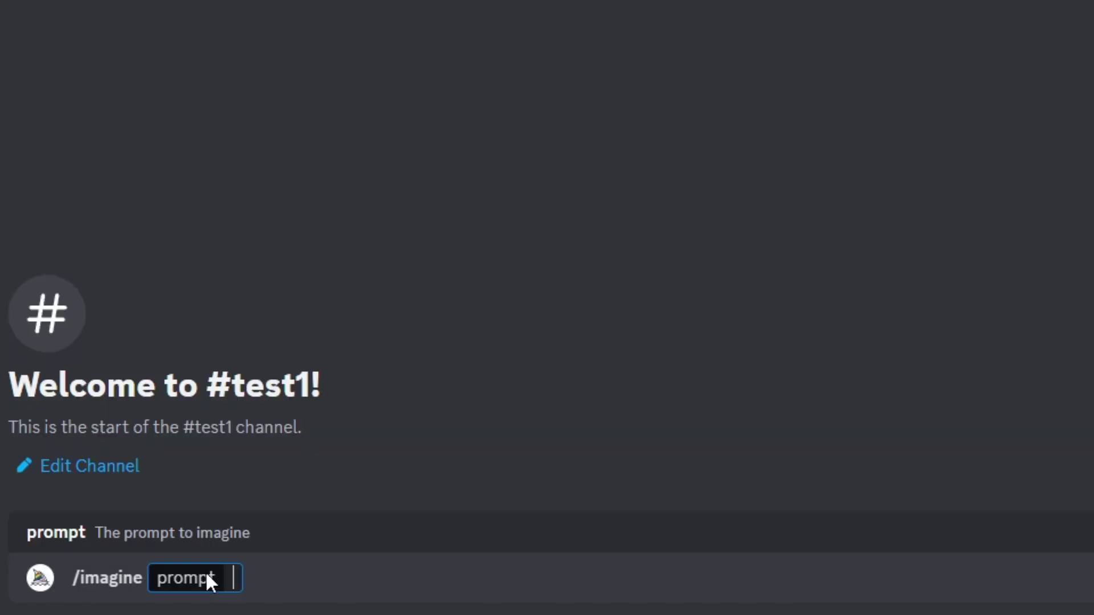
pyautogui.hotkey('ctrl', 'v')
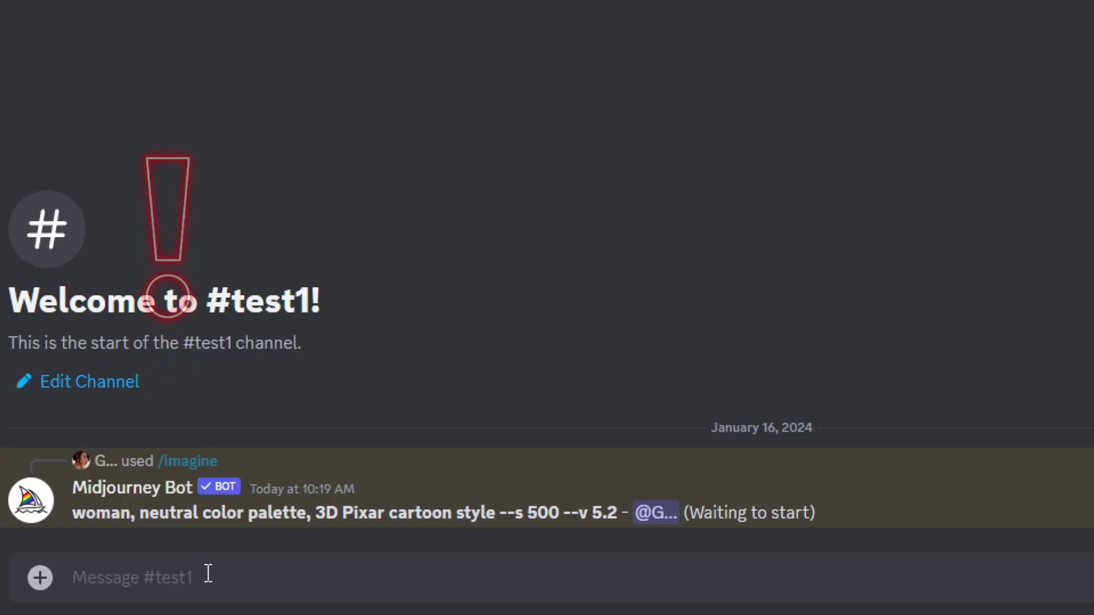
pyautogui.write('/ima')
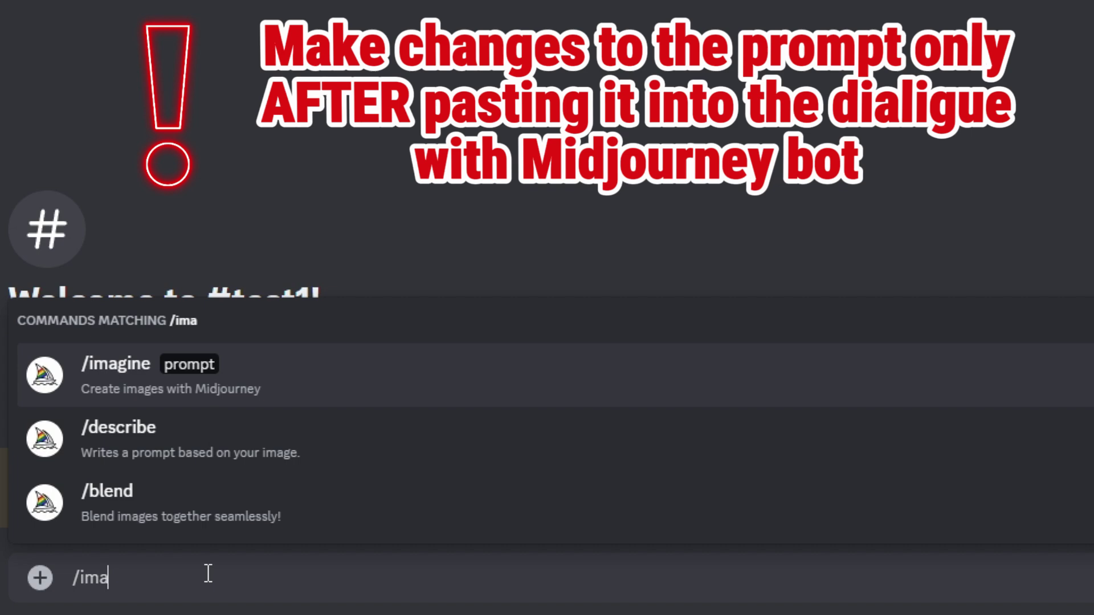
pyautogui.press('Tab')
pyautogui.hotkey('ctrl', 'v')
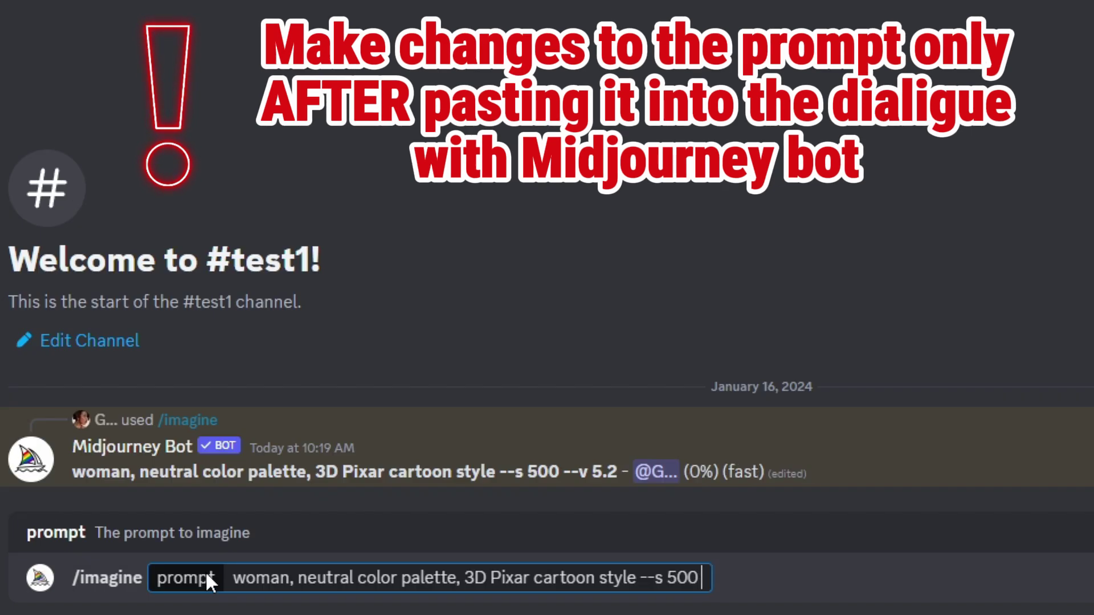
pyautogui.write('--v 6')
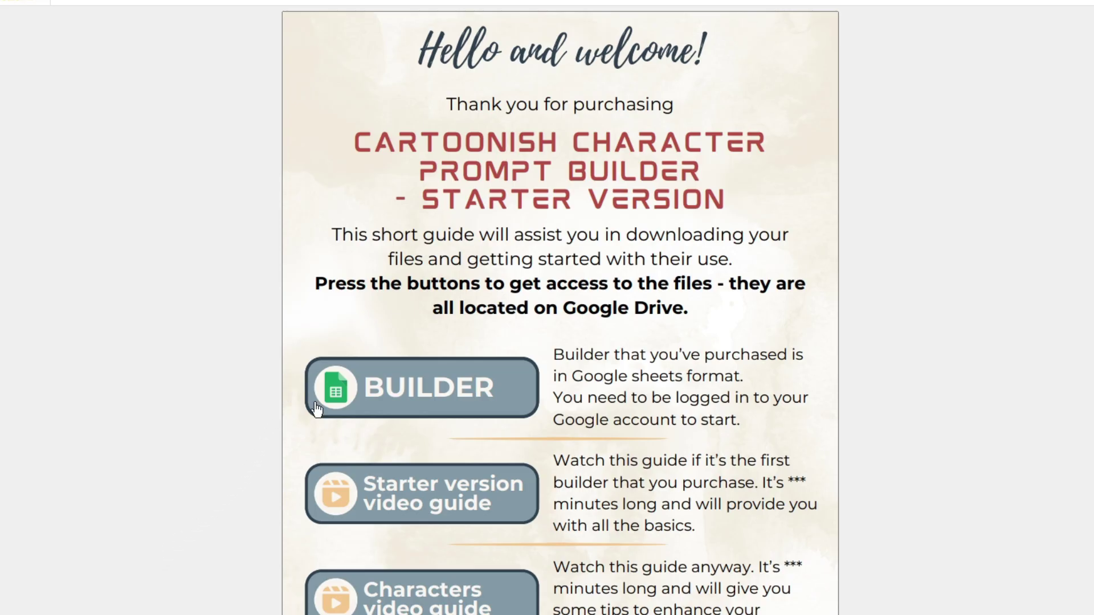
# Step: Open the BUILDER spreadsheet from the guide and make a personal copy via File > Make a copy
pyautogui.click(517, 375)
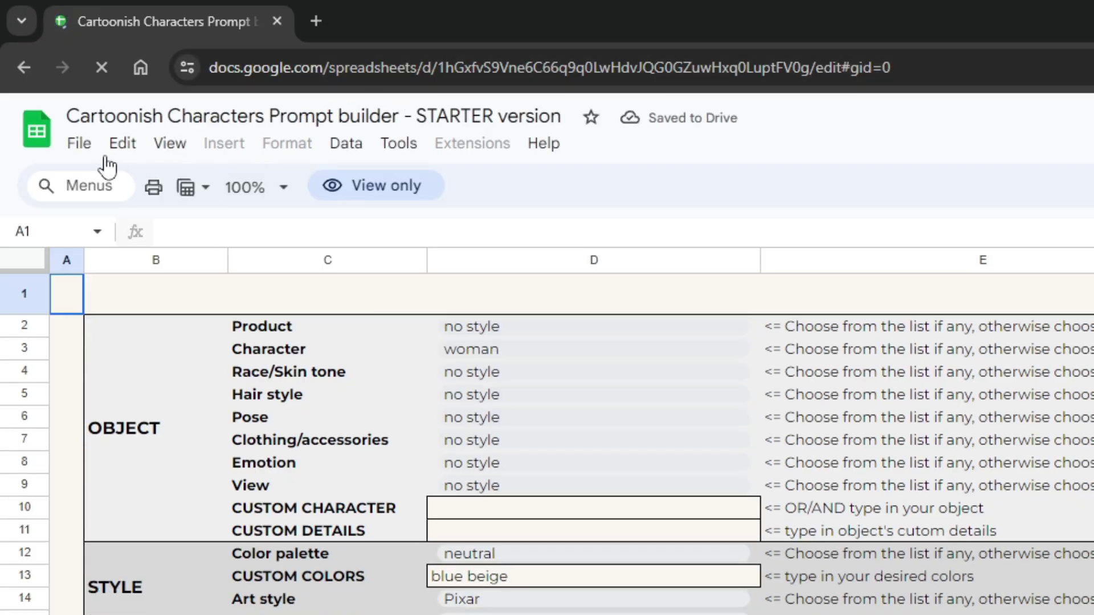
pyautogui.click(80, 144)
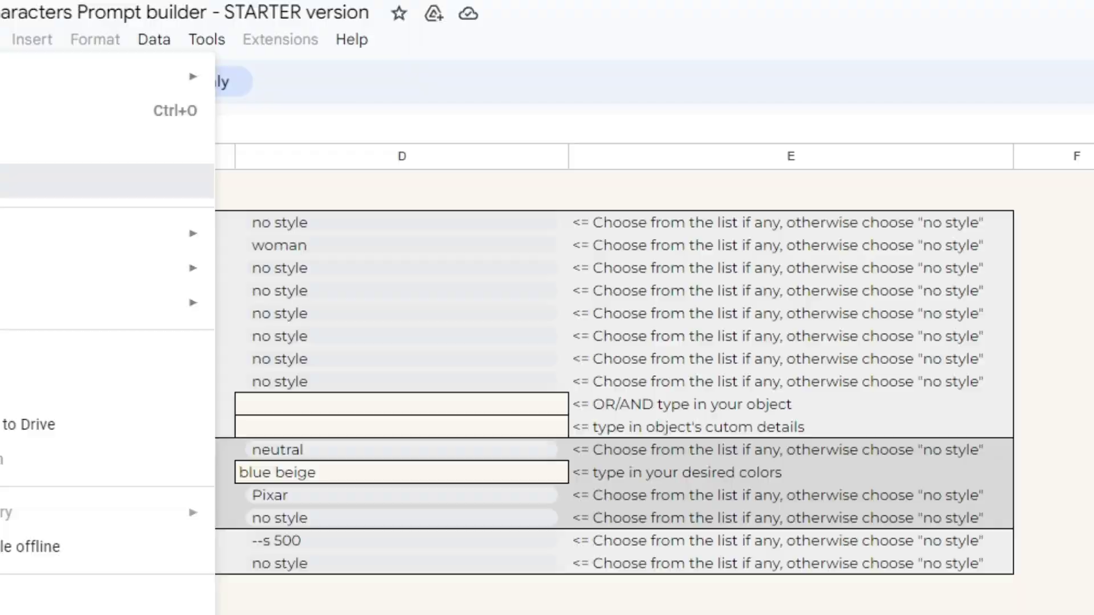
pyautogui.click(163, 295)
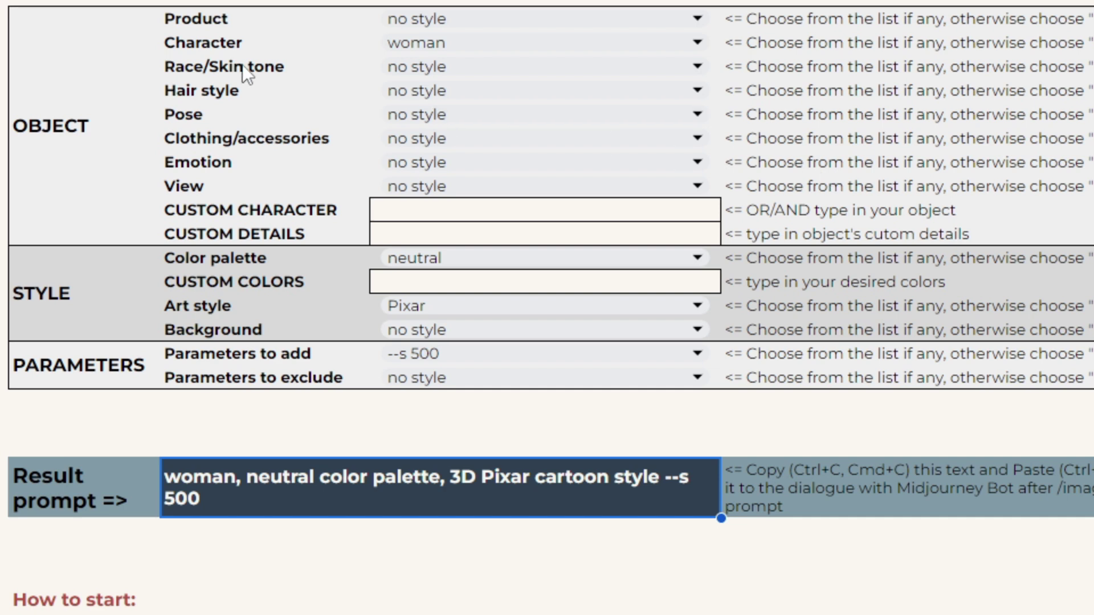
pyautogui.moveTo(87, 80); pyautogui.dragTo(881, 139)
pyautogui.moveTo(1000, 153); pyautogui.dragTo(755, 180)
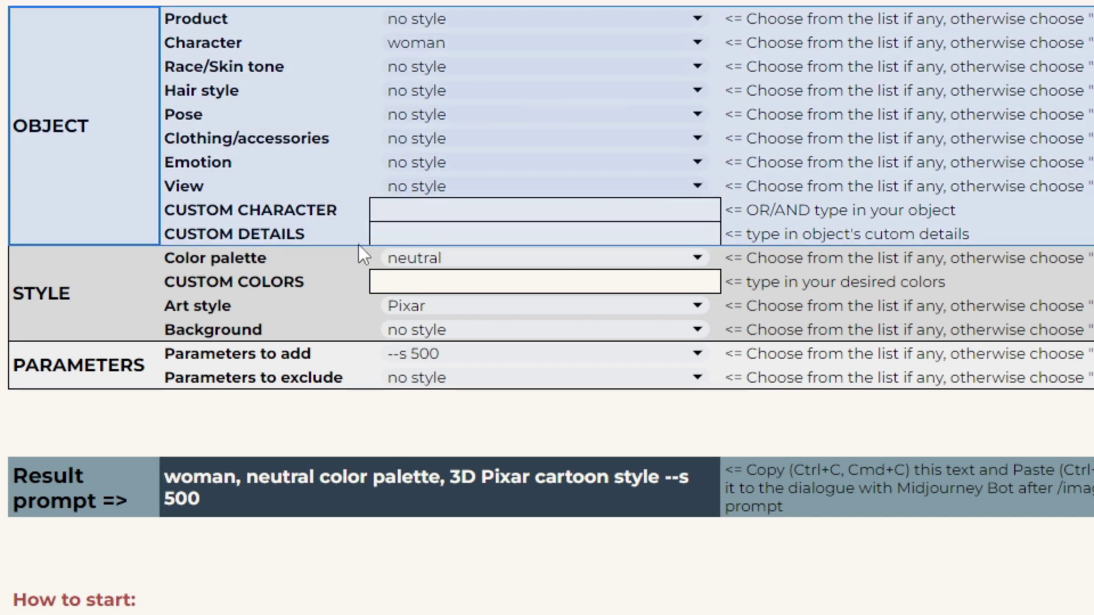
pyautogui.moveTo(78, 285); pyautogui.dragTo(784, 289)
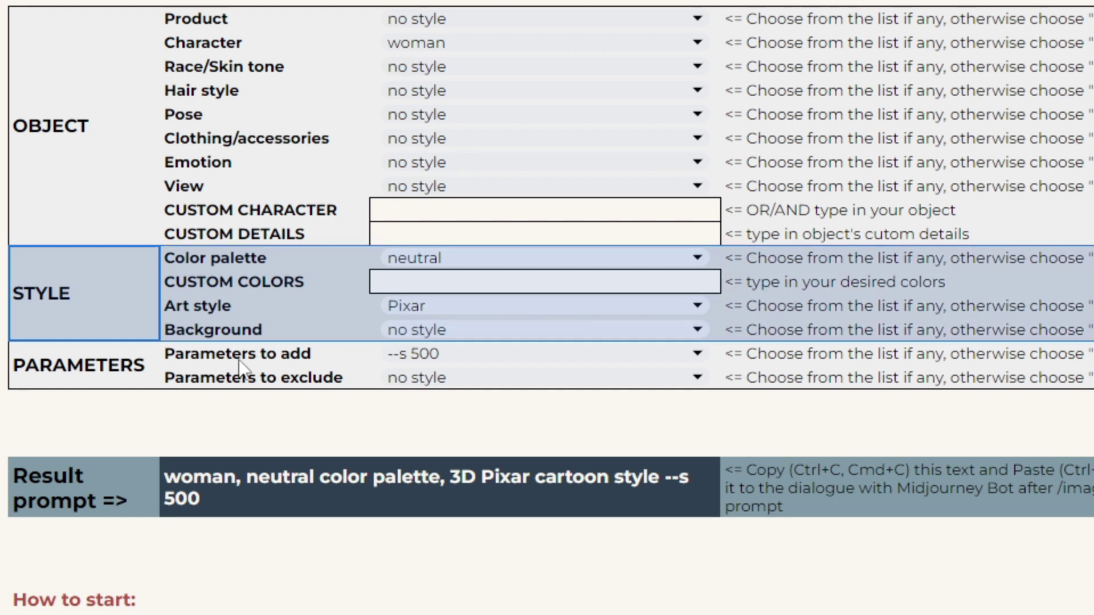
pyautogui.moveTo(114, 376); pyautogui.dragTo(823, 365)
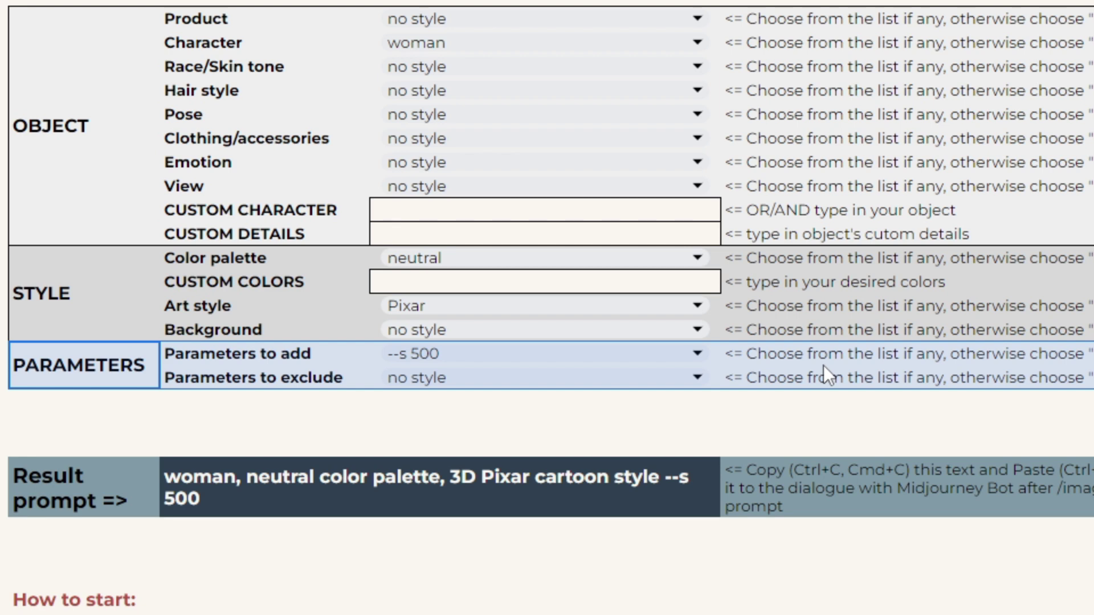
pyautogui.click(699, 21)
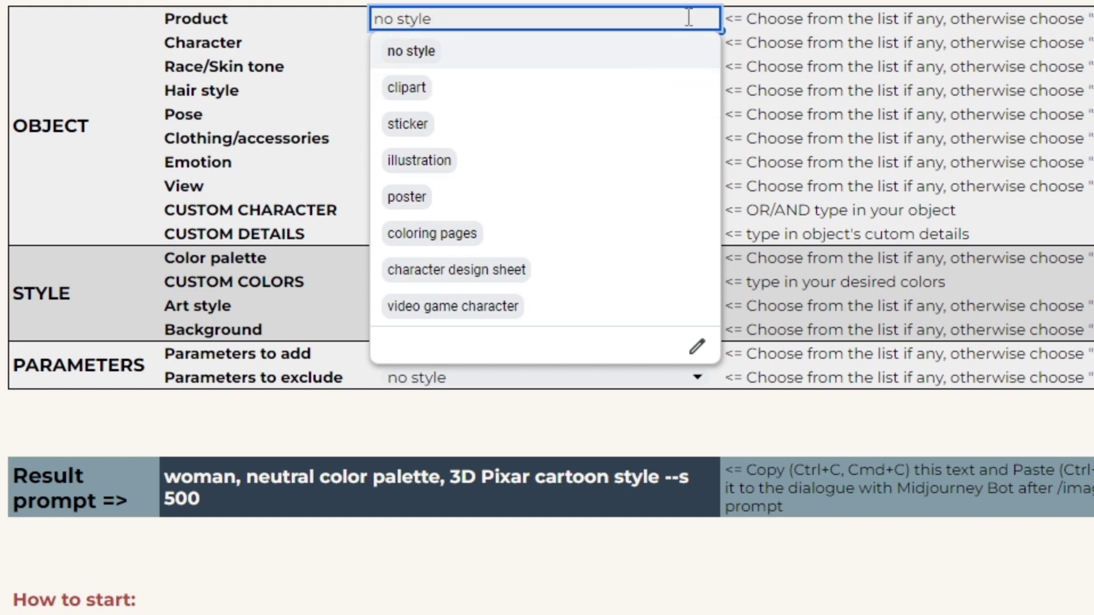
pyautogui.click(741, 22)
pyautogui.click(699, 43)
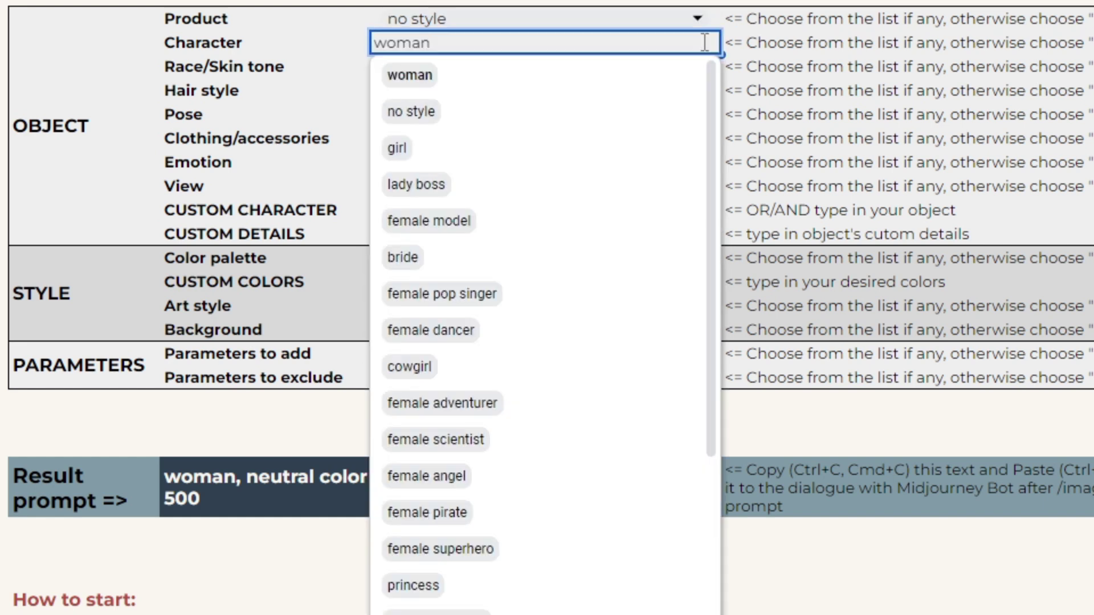
pyautogui.scroll(-10, 567, 217)
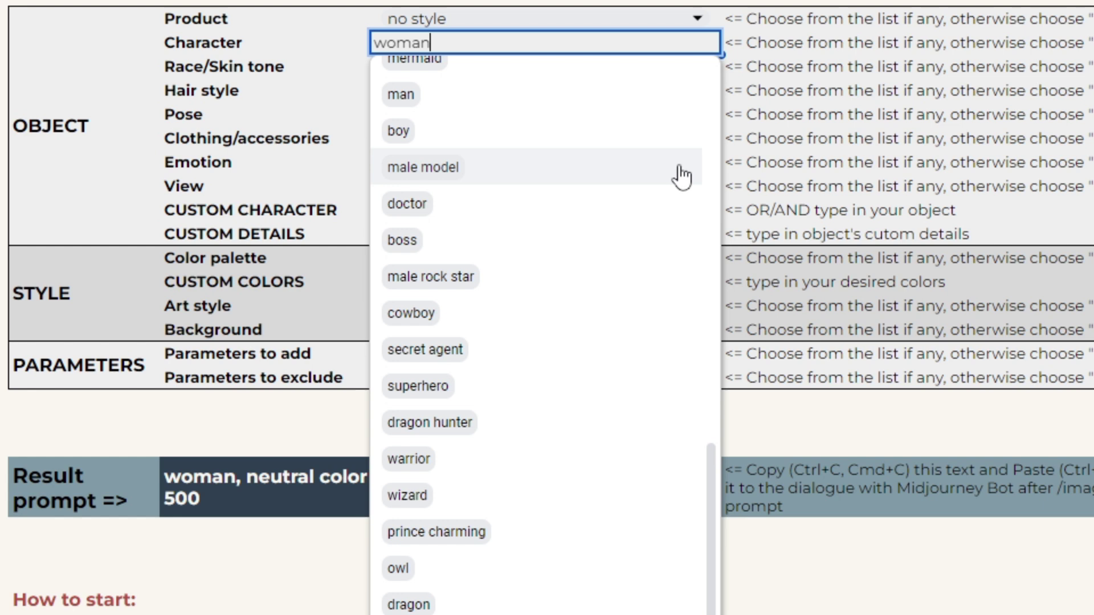
pyautogui.click(758, 137)
pyautogui.click(698, 67)
pyautogui.click(707, 114)
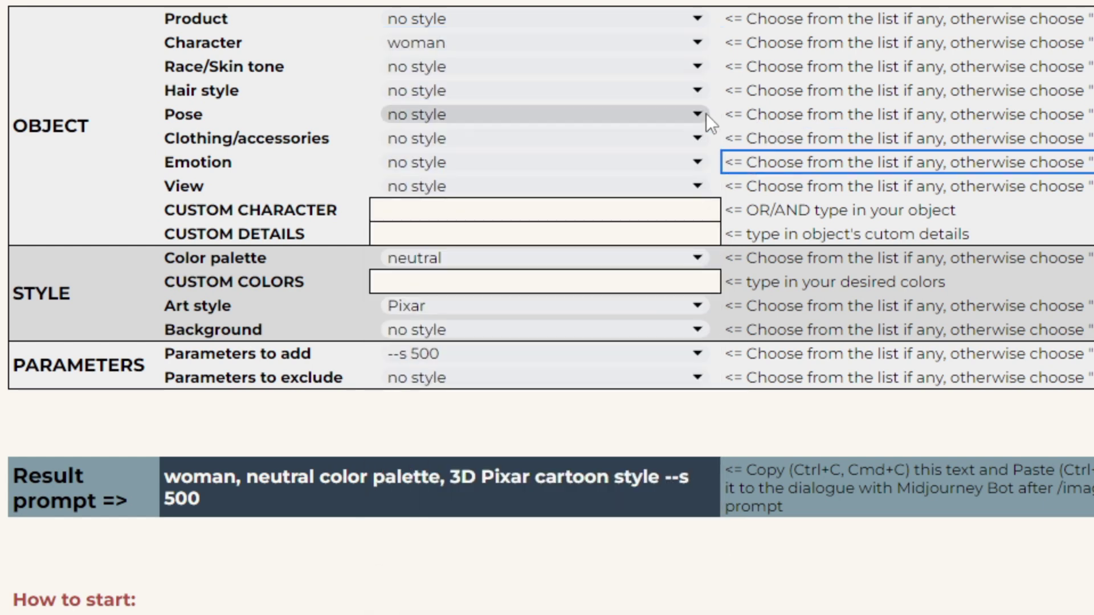
pyautogui.click(700, 91)
pyautogui.click(747, 149)
pyautogui.click(697, 115)
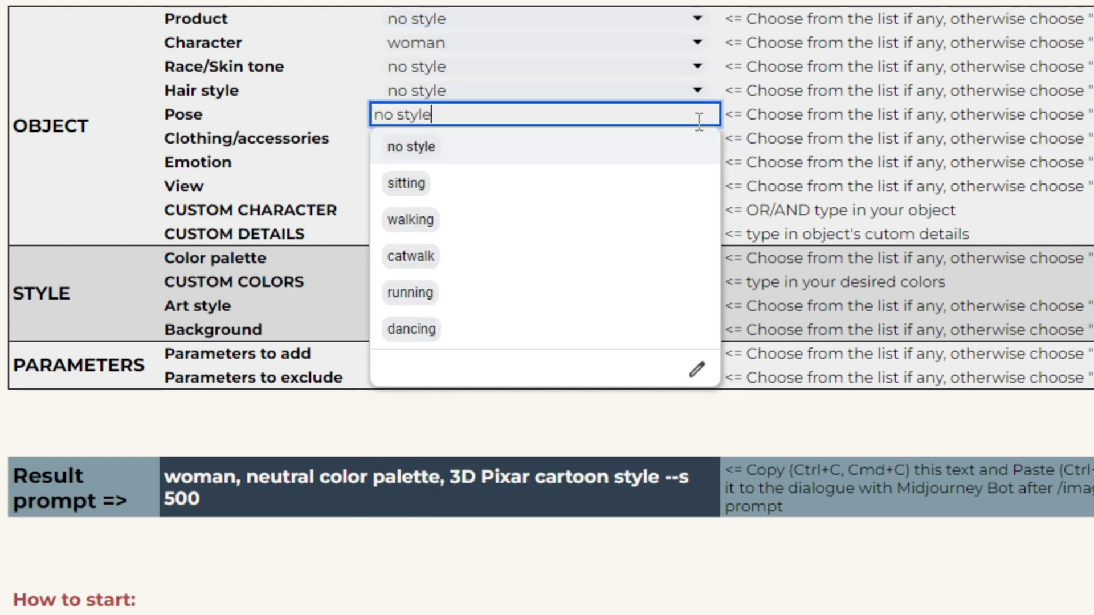
pyautogui.click(744, 139)
pyautogui.click(702, 138)
pyautogui.click(750, 157)
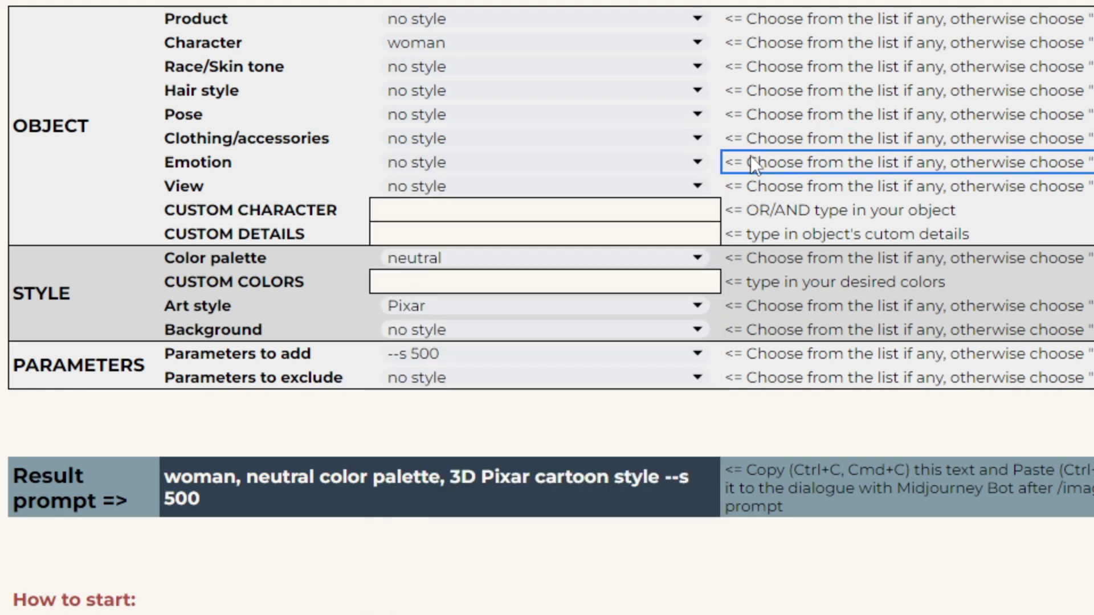
pyautogui.click(703, 161)
pyautogui.click(733, 181)
pyautogui.click(706, 184)
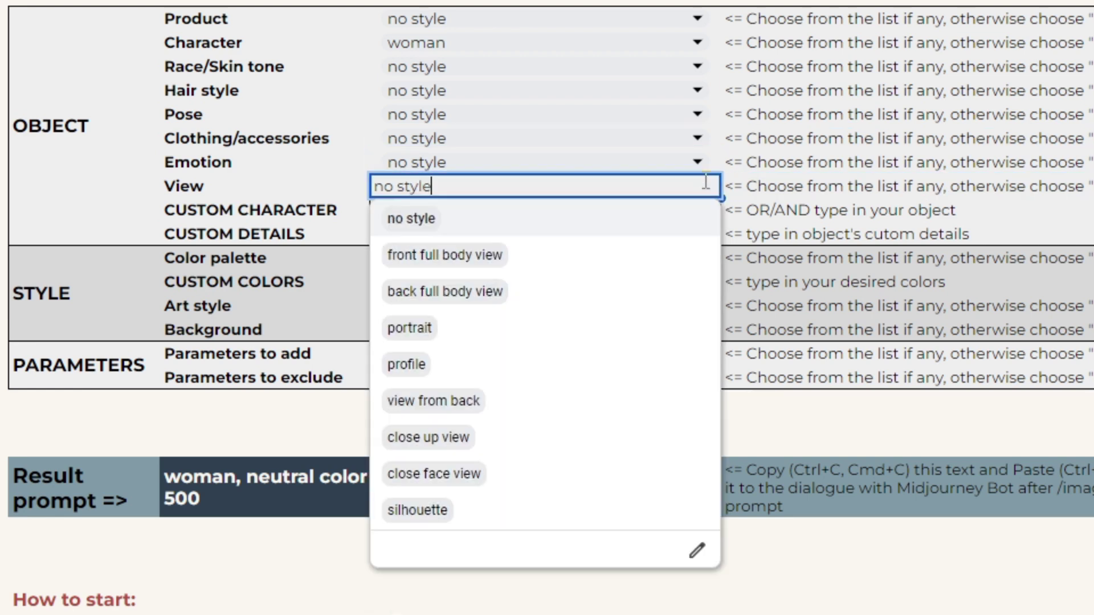
pyautogui.click(741, 186)
pyautogui.click(688, 211)
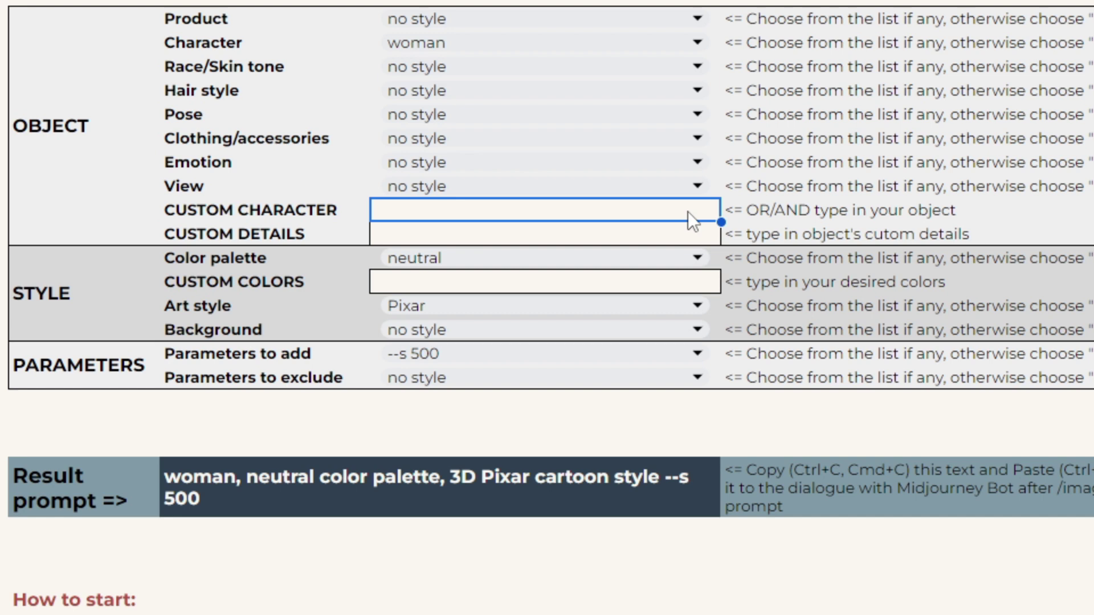
pyautogui.click(678, 233)
pyautogui.moveTo(84, 286); pyautogui.dragTo(825, 293)
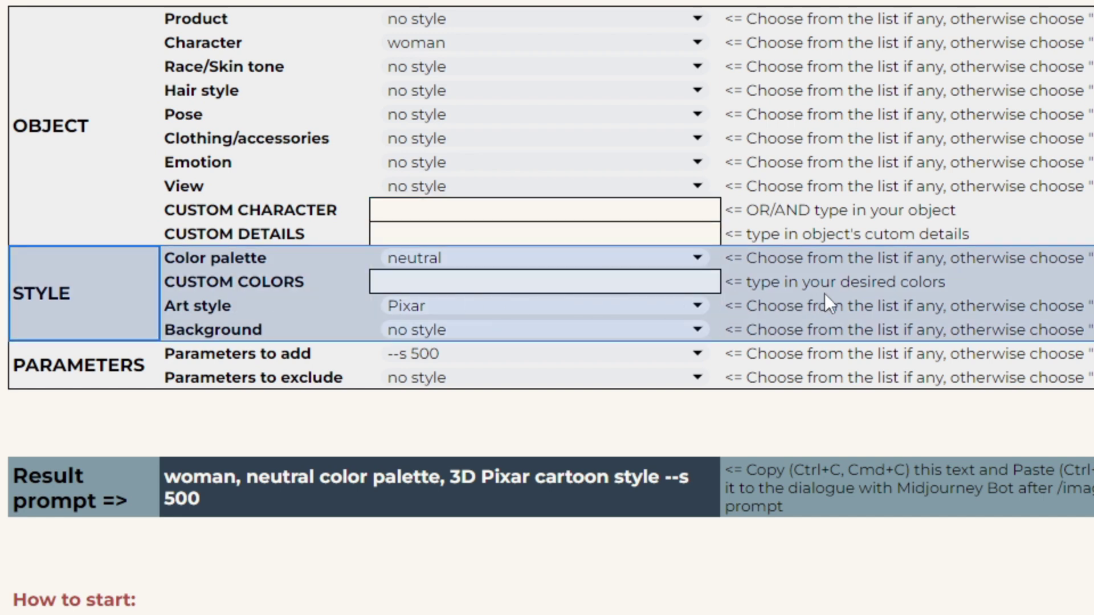
pyautogui.click(826, 293)
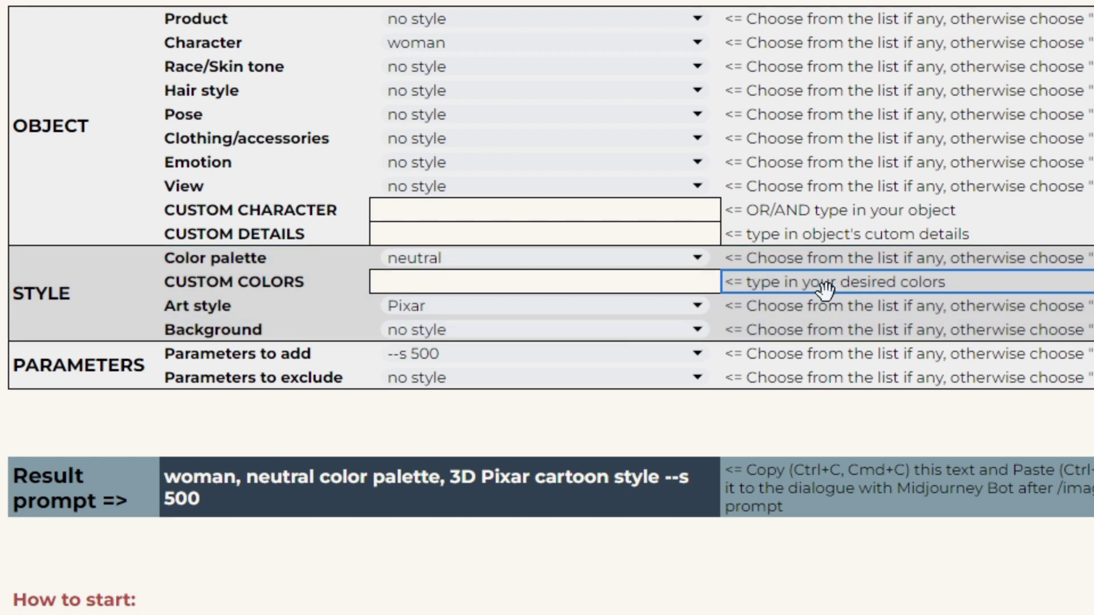
pyautogui.scroll(-1, 689, 283)
pyautogui.scroll(-5, 688, 284)
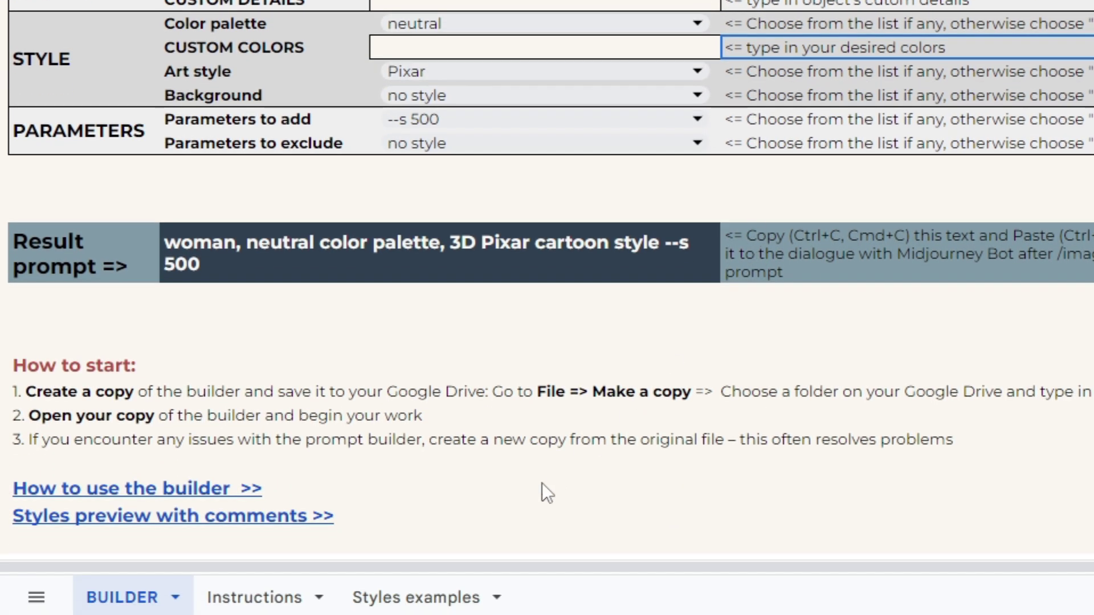
pyautogui.click(439, 599)
pyautogui.scroll(-20, 695, 439)
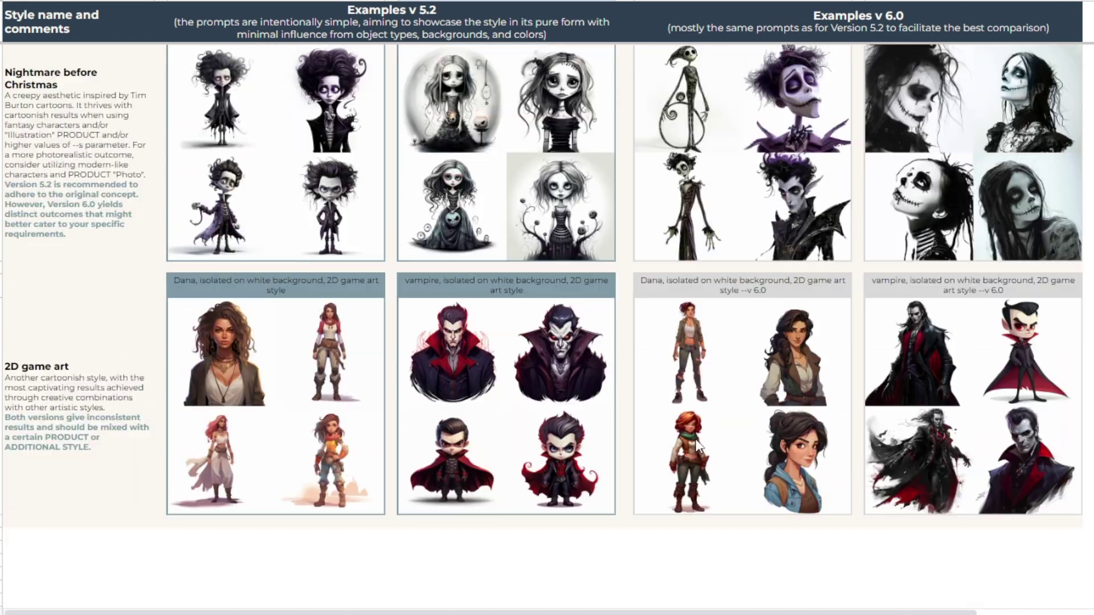
pyautogui.scroll(20, 696, 439)
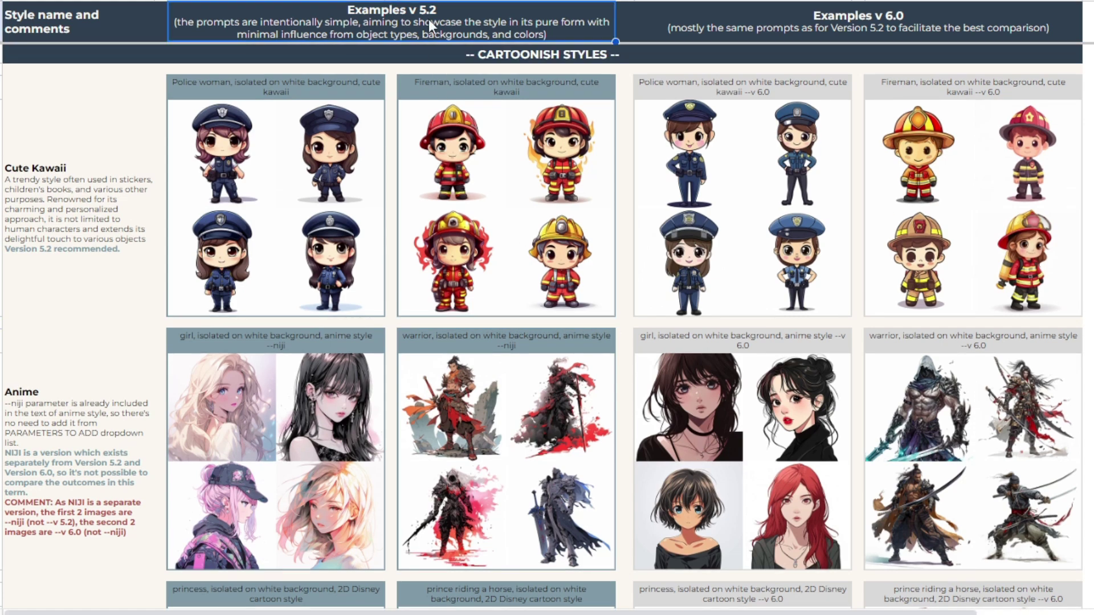
pyautogui.moveTo(245, 94); pyautogui.dragTo(498, 448)
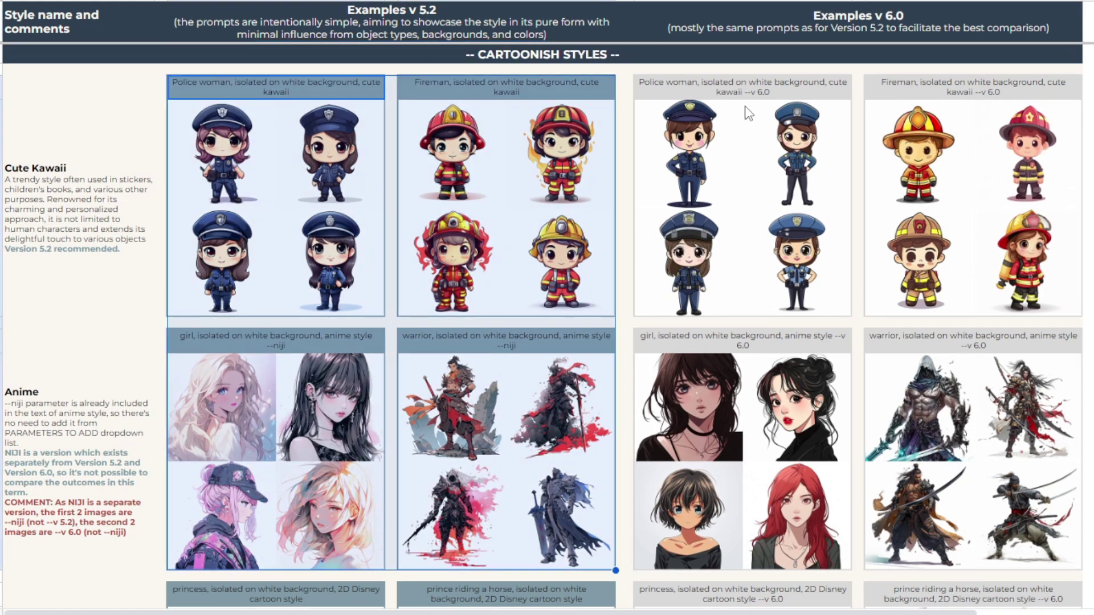
pyautogui.moveTo(746, 107); pyautogui.dragTo(952, 518)
pyautogui.click(54, 198)
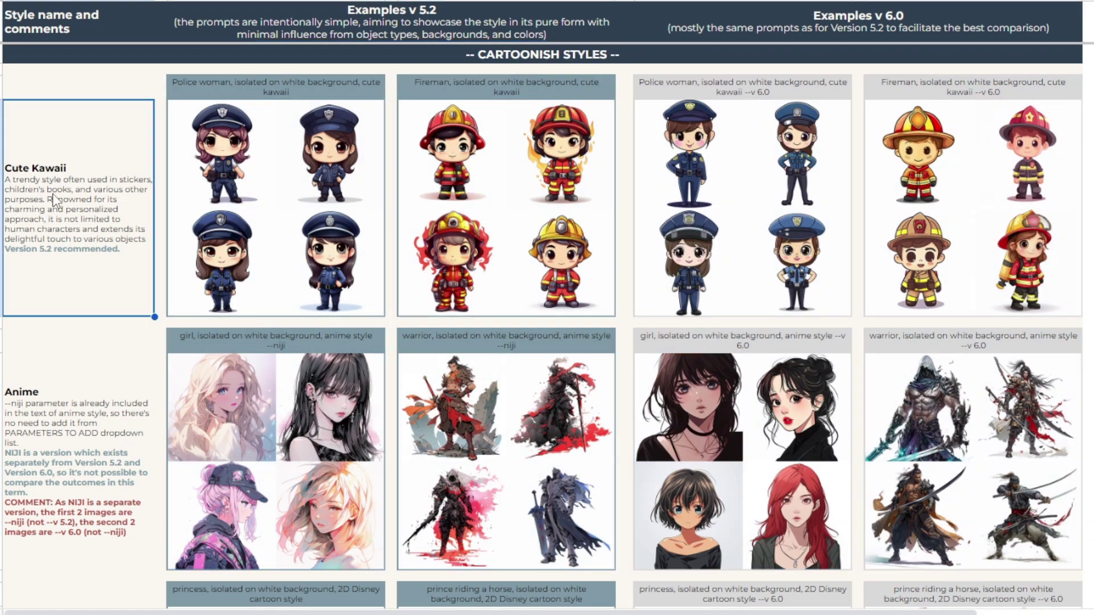
pyautogui.click(61, 426)
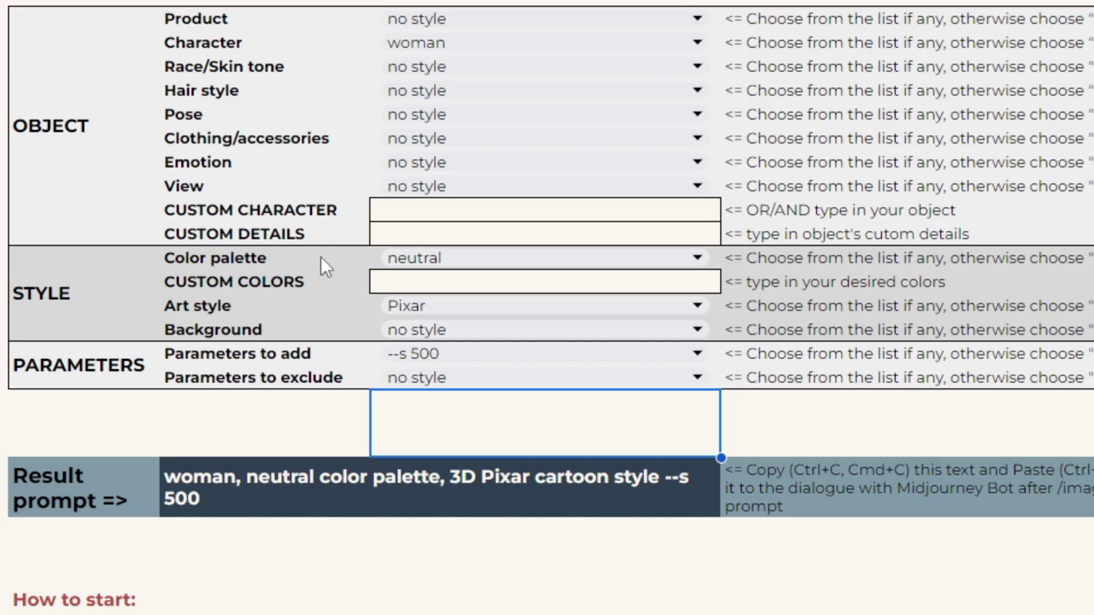
# Step: Keep the neutral palette and enter 'blue beige' as the custom colors
pyautogui.click(478, 256)
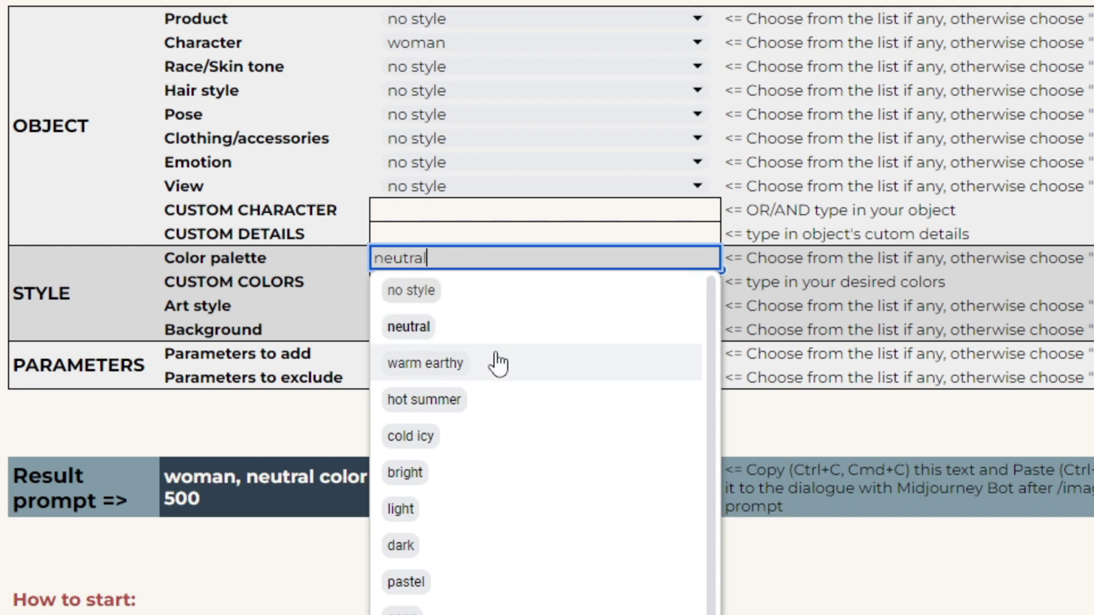
pyautogui.scroll(-1, 498, 361)
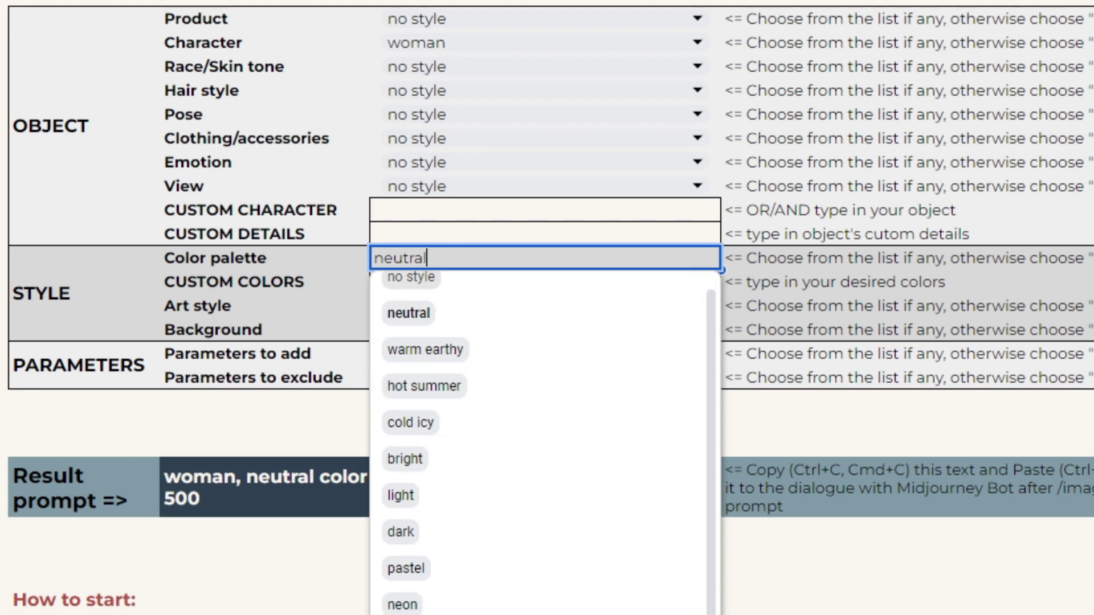
pyautogui.scroll(1, 458, 292)
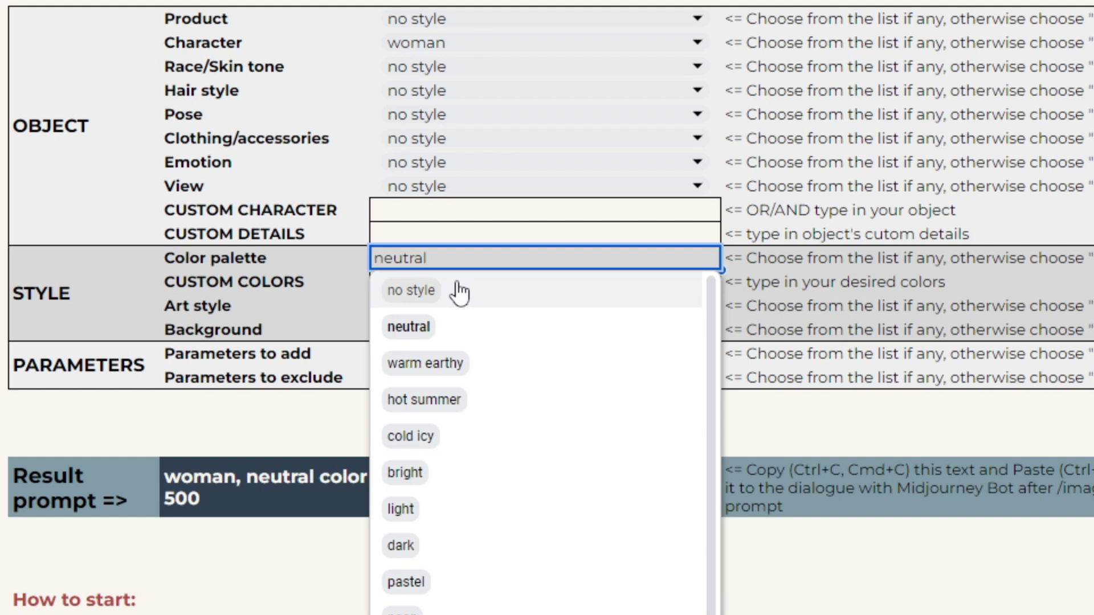
pyautogui.click(731, 278)
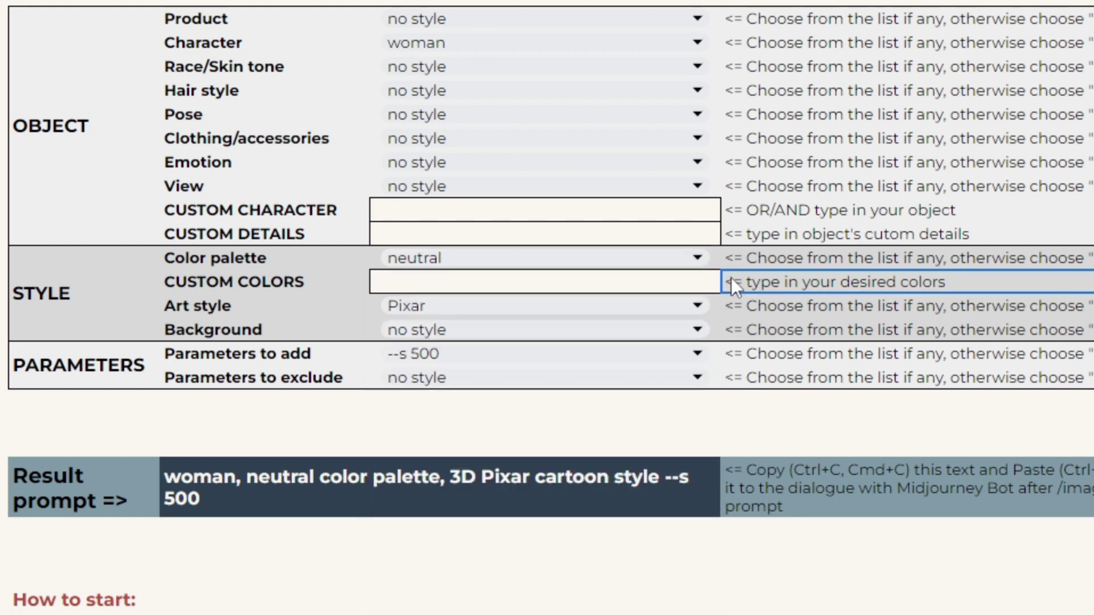
pyautogui.click(622, 277)
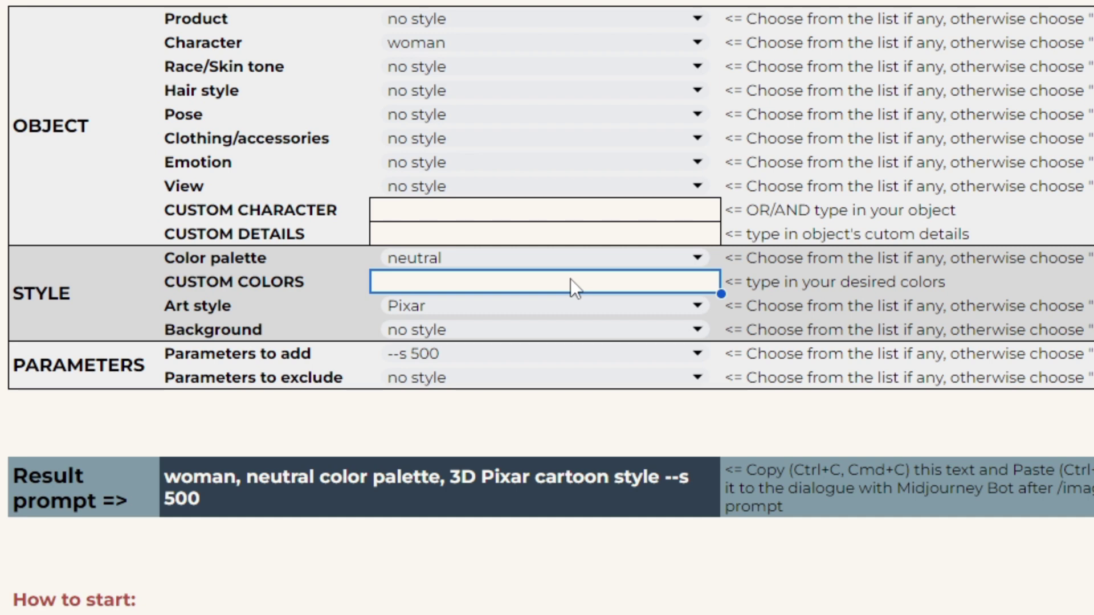
pyautogui.write('blue ')
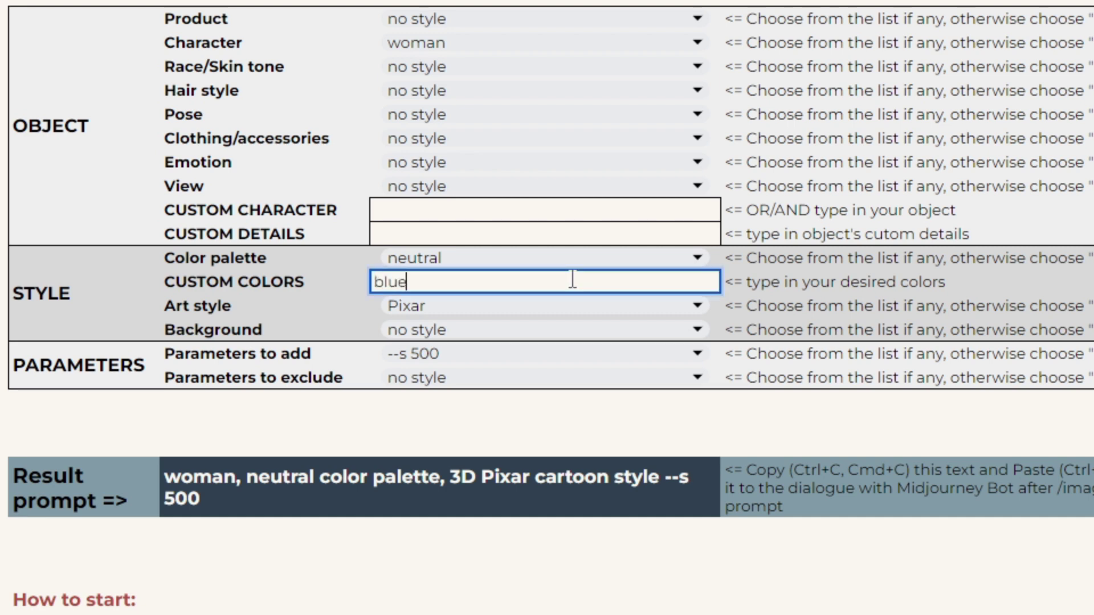
pyautogui.write('beige')
pyautogui.press('Return')
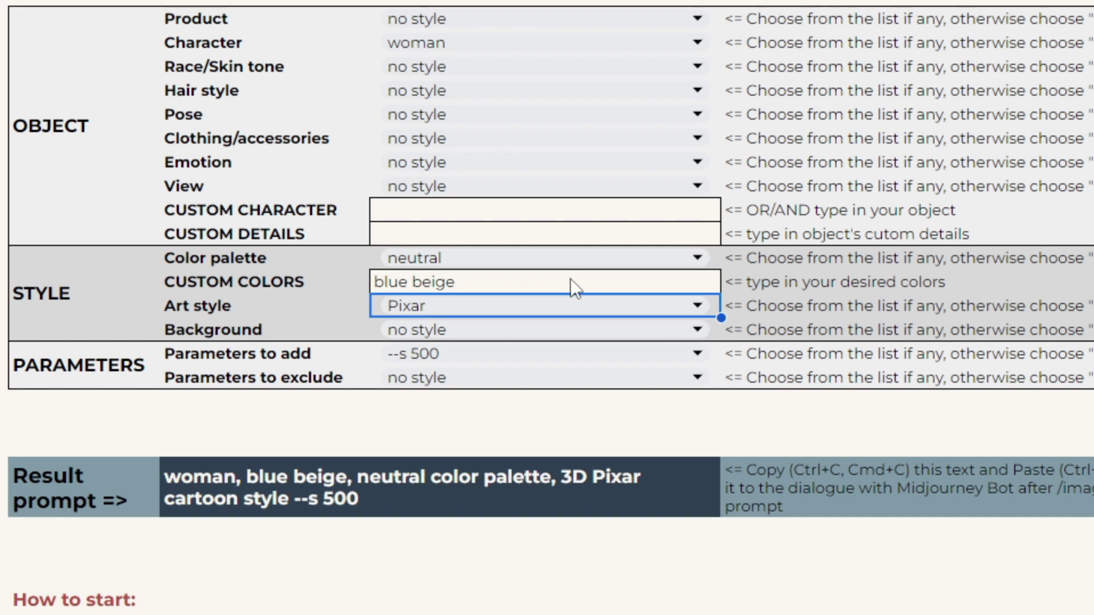
pyautogui.doubleClick(570, 309)
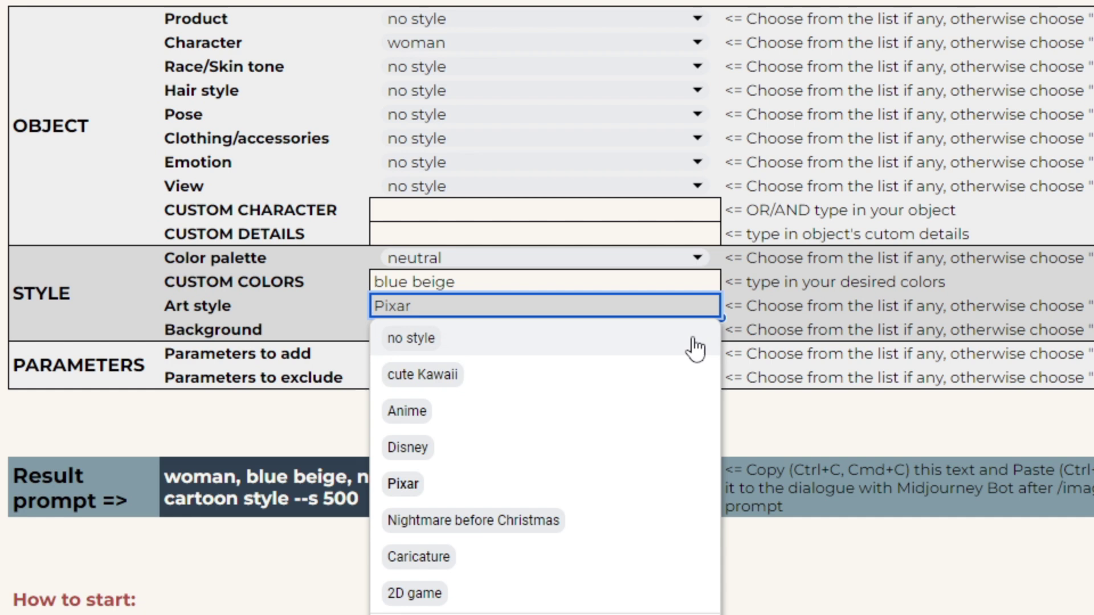
pyautogui.click(731, 328)
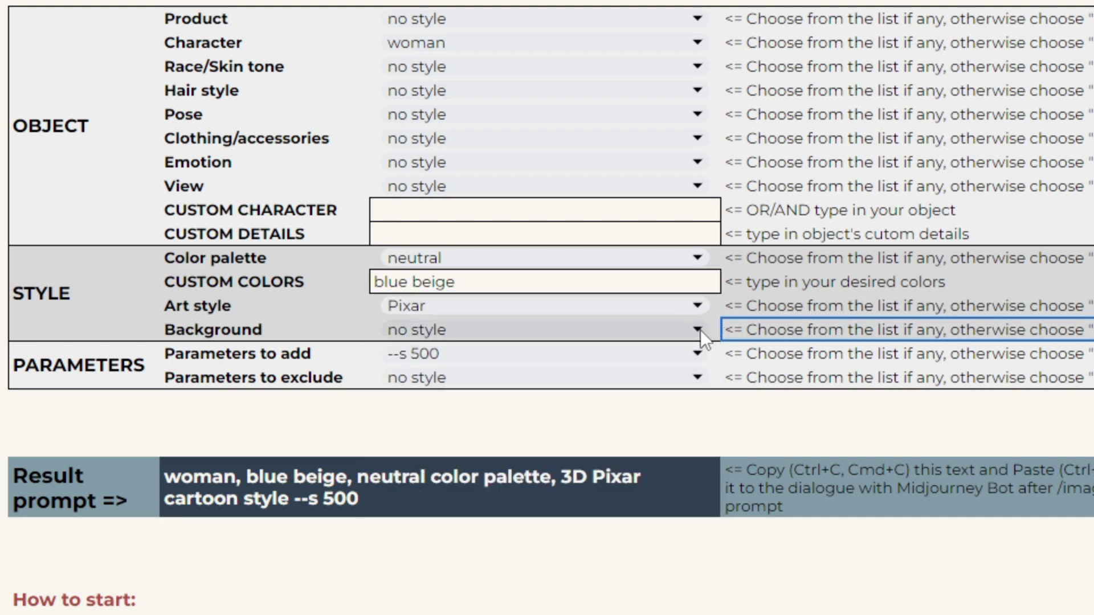
pyautogui.click(699, 330)
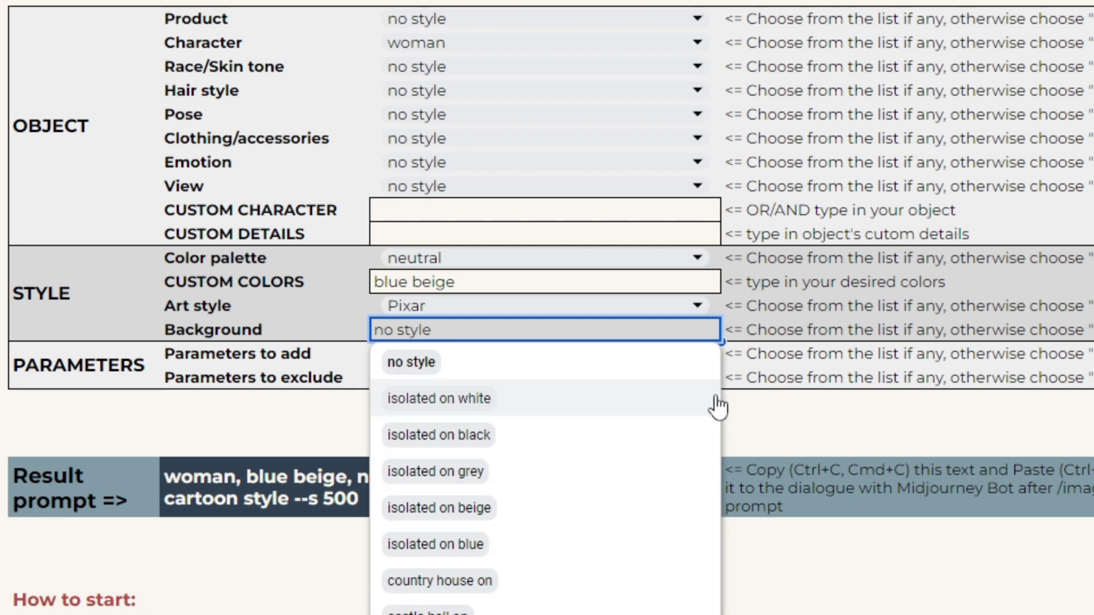
pyautogui.click(741, 331)
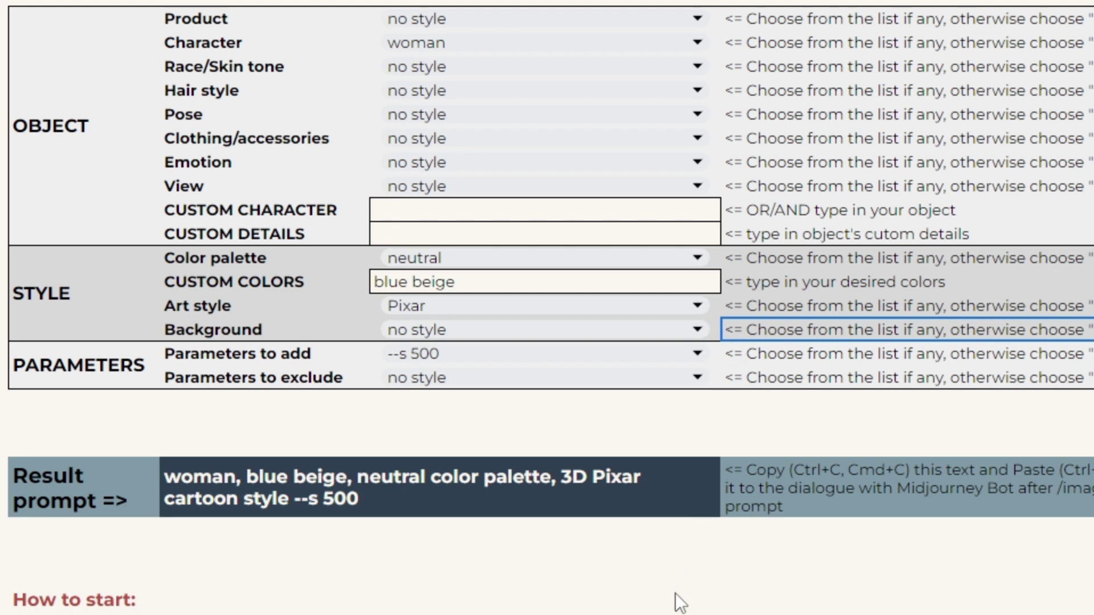
pyautogui.click(741, 547)
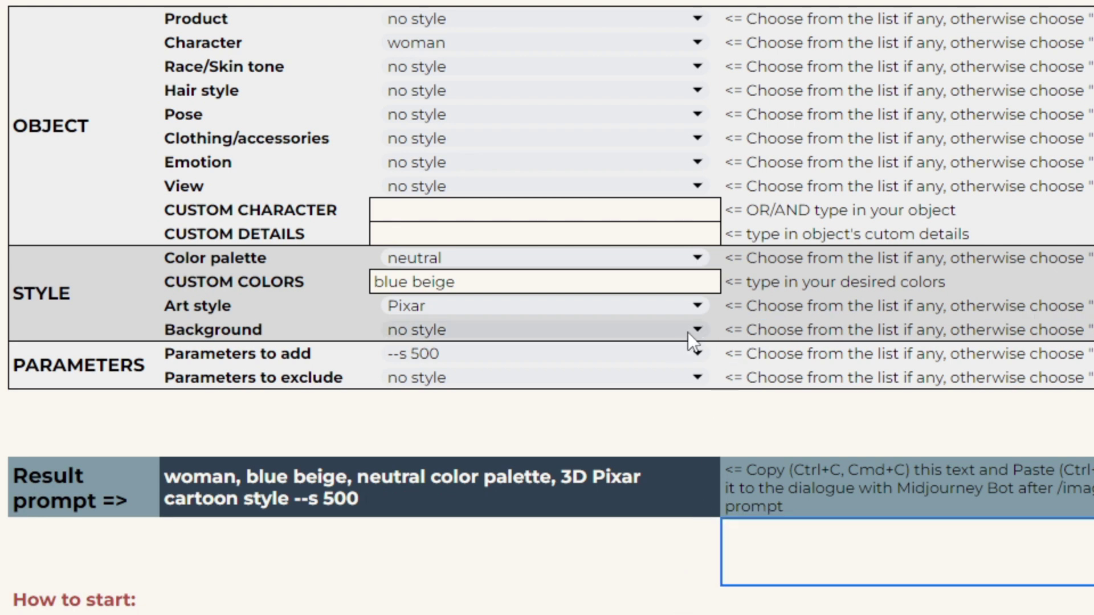
# Step: Open the Parameters to add dropdown and scroll through its options, currently --s 500
pyautogui.click(698, 354)
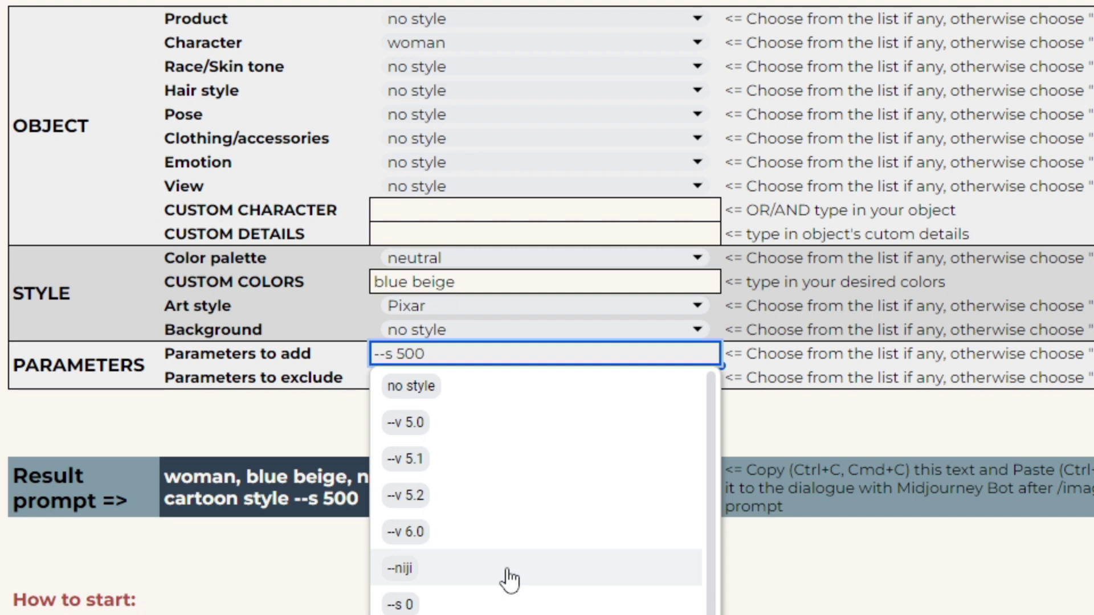
pyautogui.scroll(-5, 509, 578)
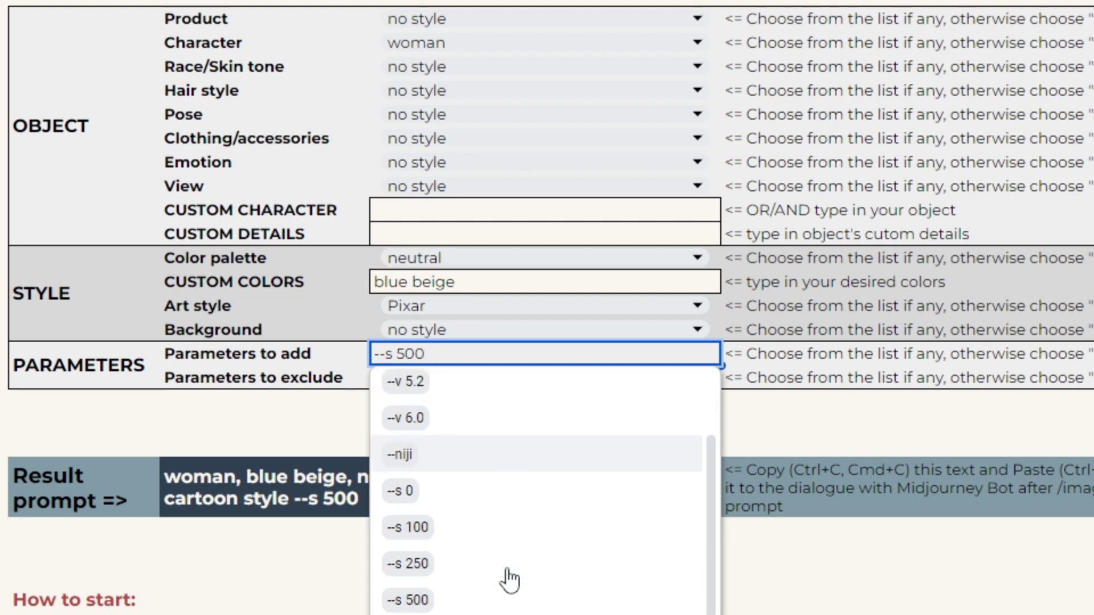
# Step: Keep --s 500 as the added parameter and open the Parameters to exclude list
pyautogui.scroll(2, 509, 578)
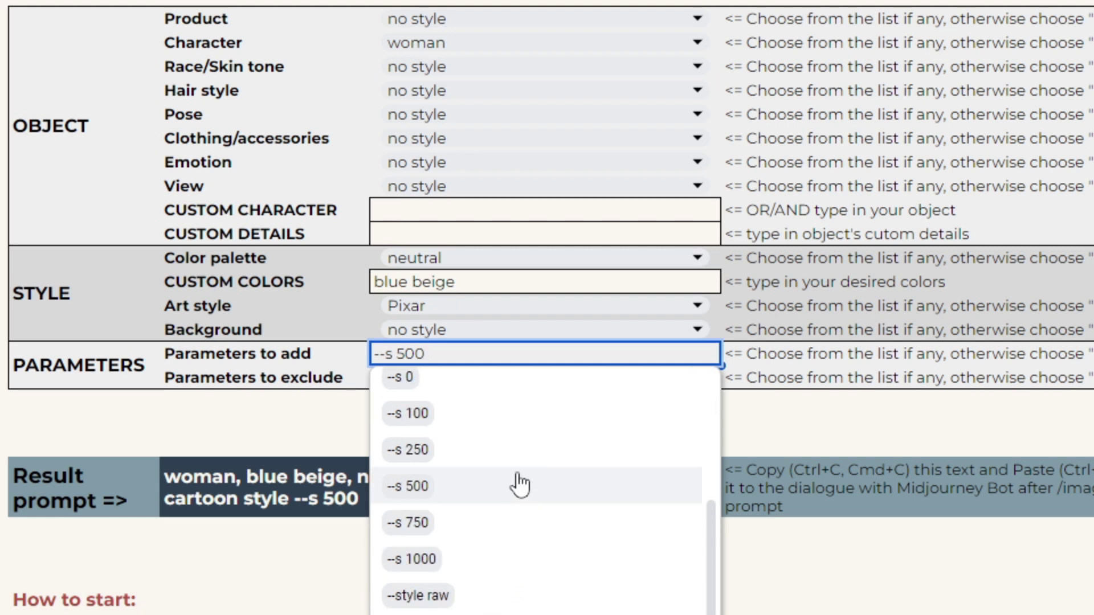
pyautogui.scroll(1, 495, 416)
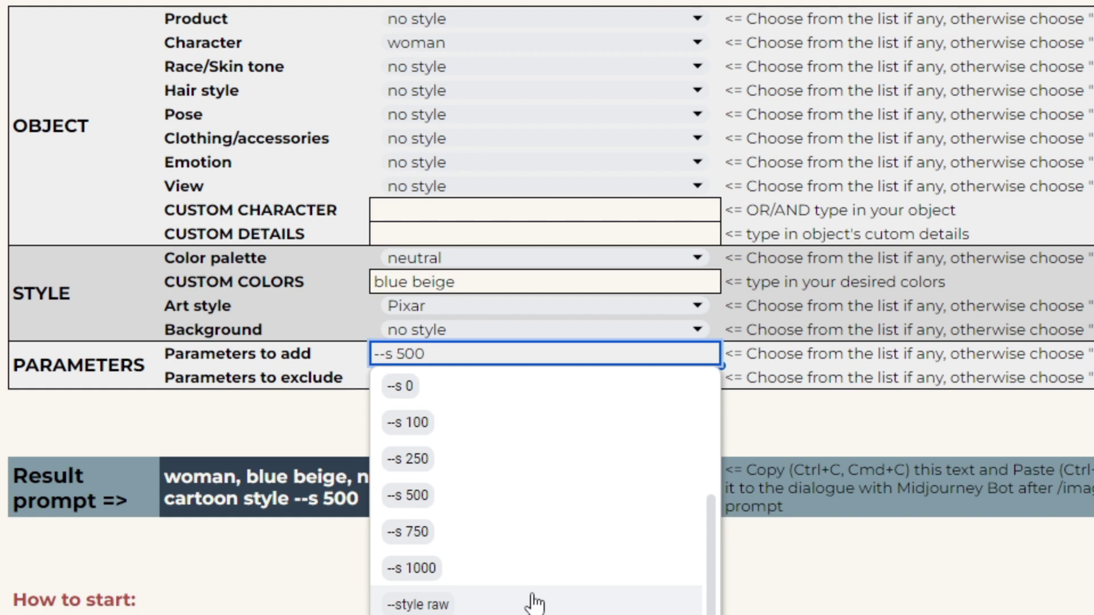
pyautogui.scroll(-3, 534, 601)
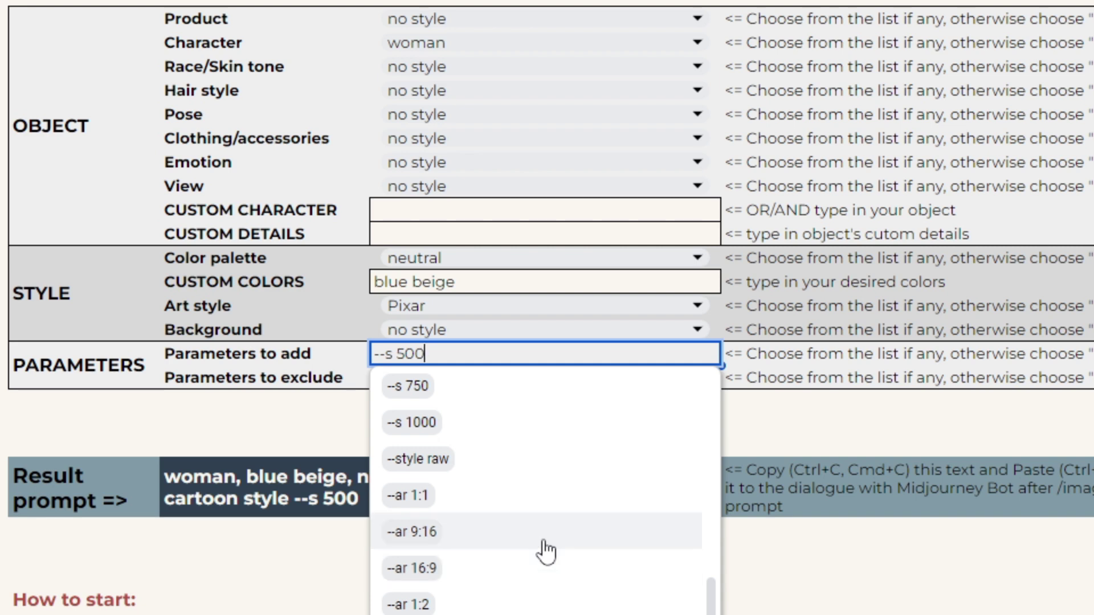
pyautogui.click(739, 375)
pyautogui.click(703, 376)
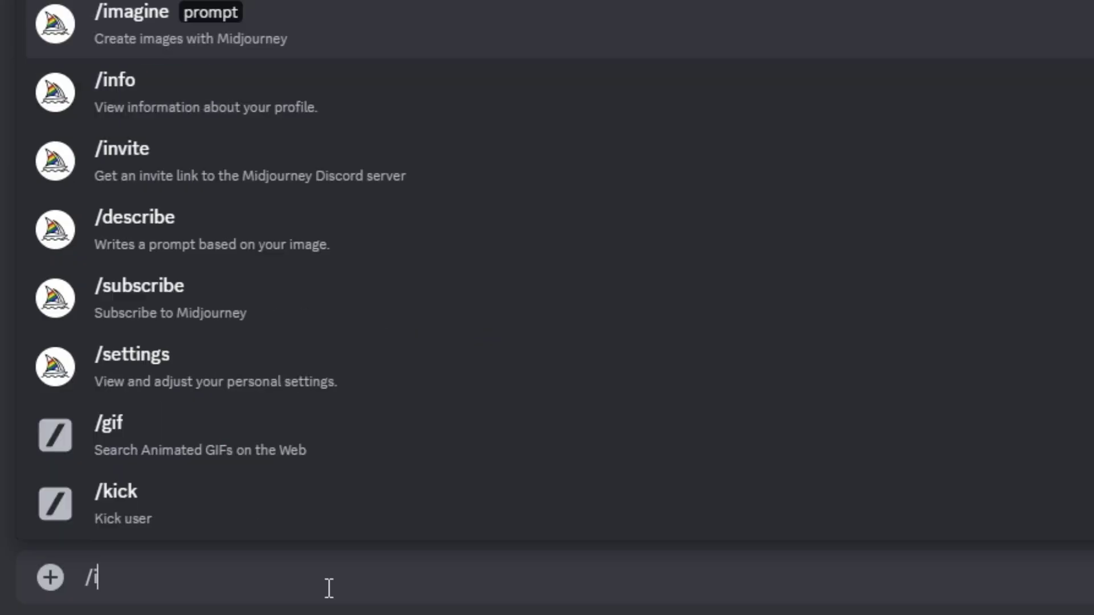
# Step: Send the pasted builder prompt plus ', hat' via /imagine, then resend it with --no
pyautogui.write('ima')
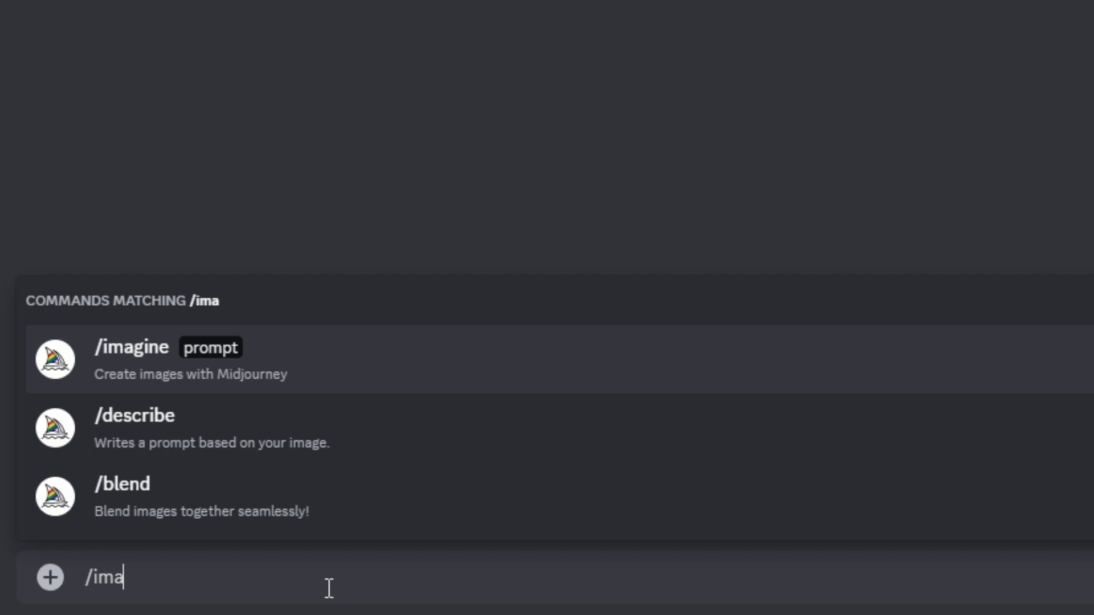
pyautogui.press('Tab')
pyautogui.write('woman, neutral color palette, 3D Pixar cartoon style --s 500 --no glasses')
pyautogui.write(', hat')
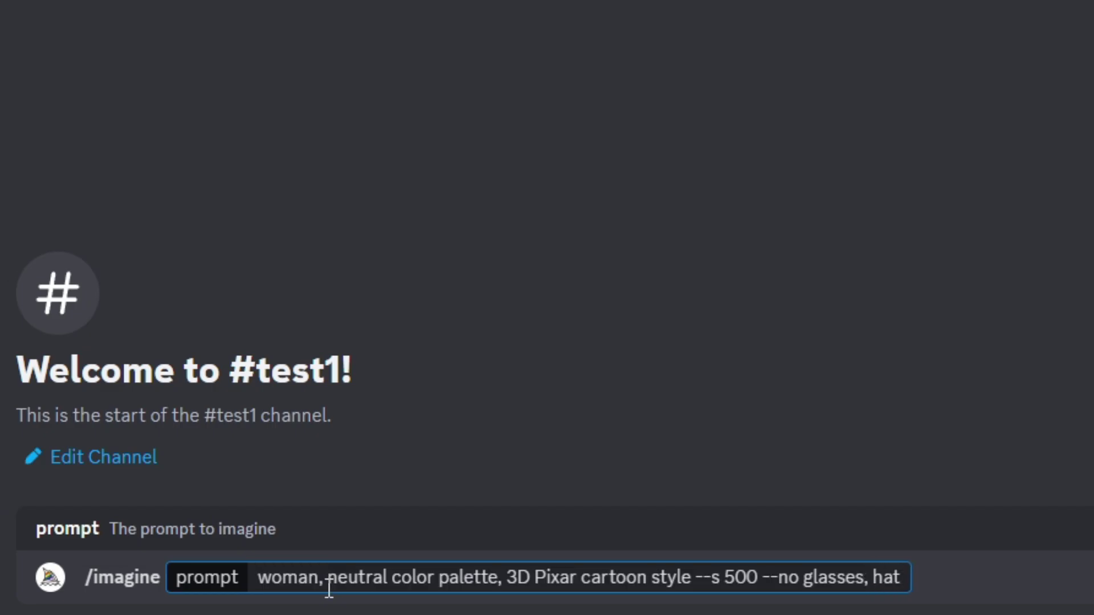
pyautogui.press('Return')
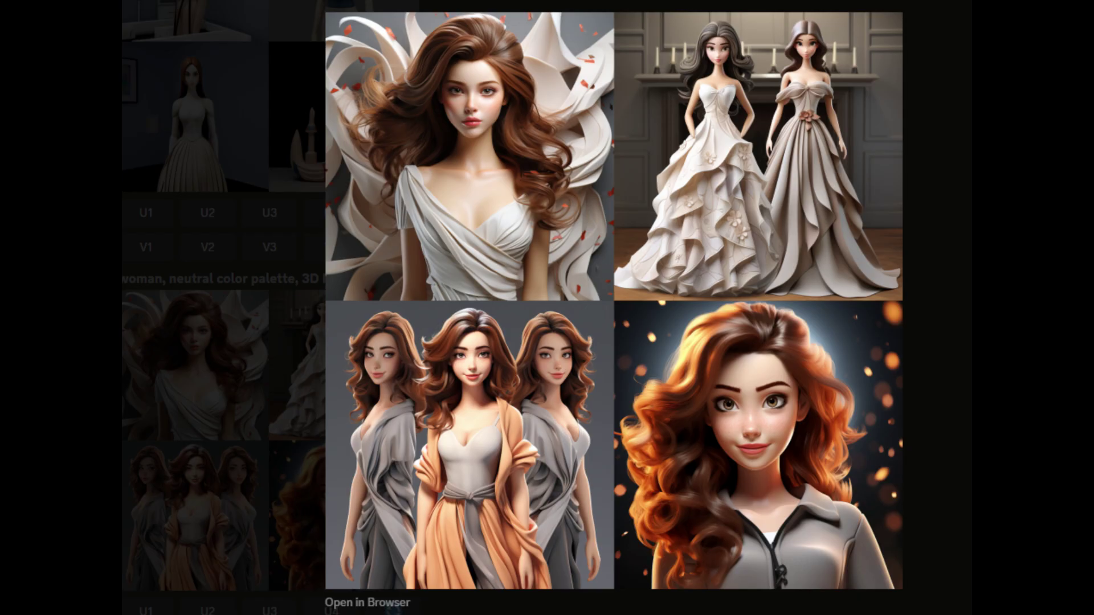
pyautogui.write('--no glasses --no')
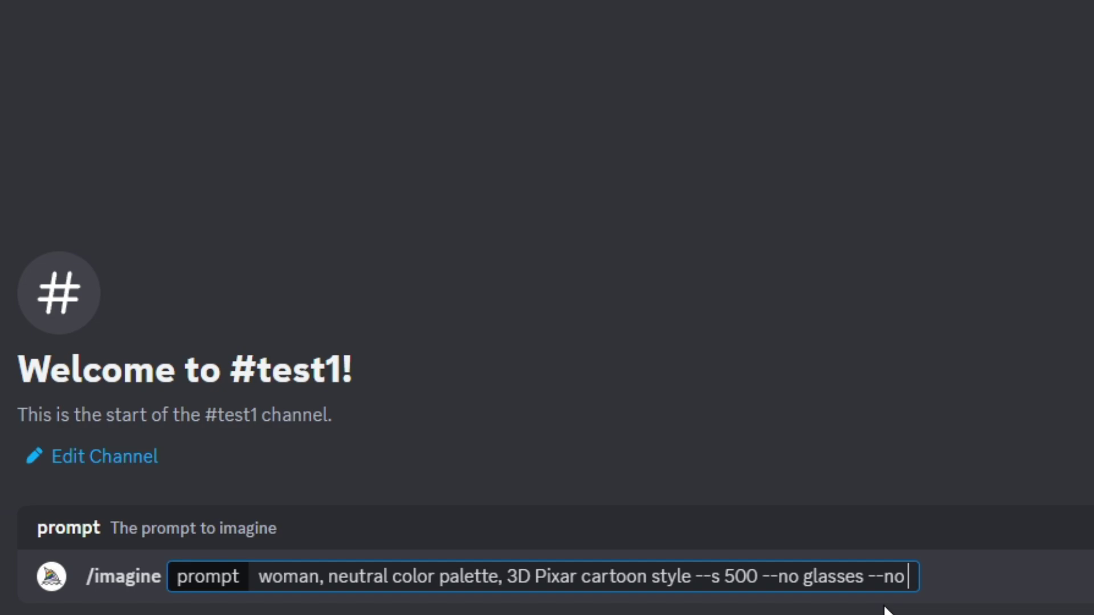
pyautogui.press('Return')
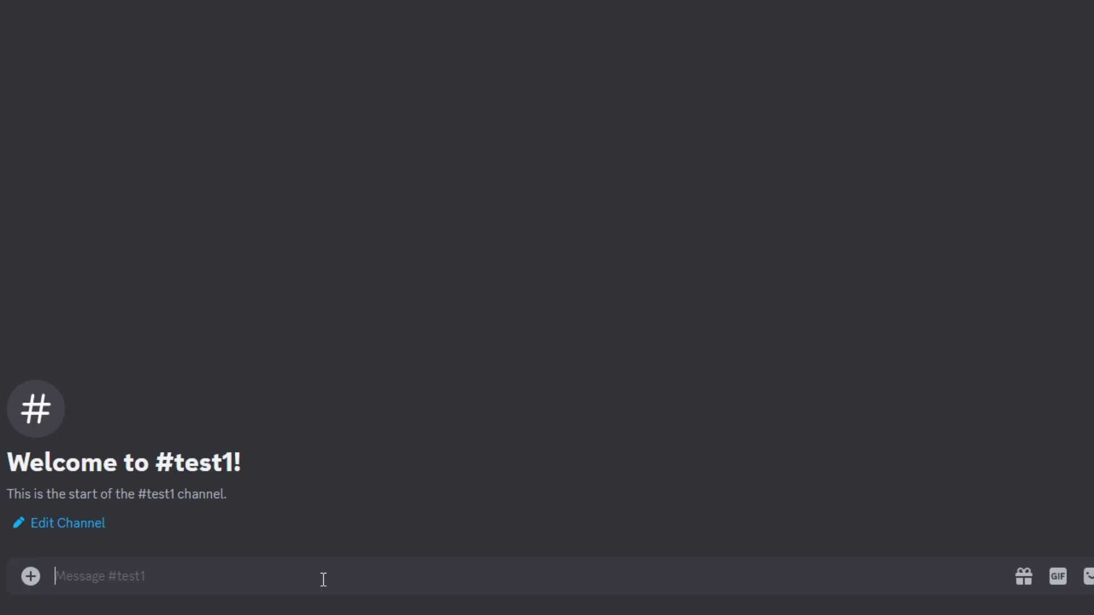
# Step: Generate an image grid with /imagine girl --v 6.0
pyautogui.write('/ima')
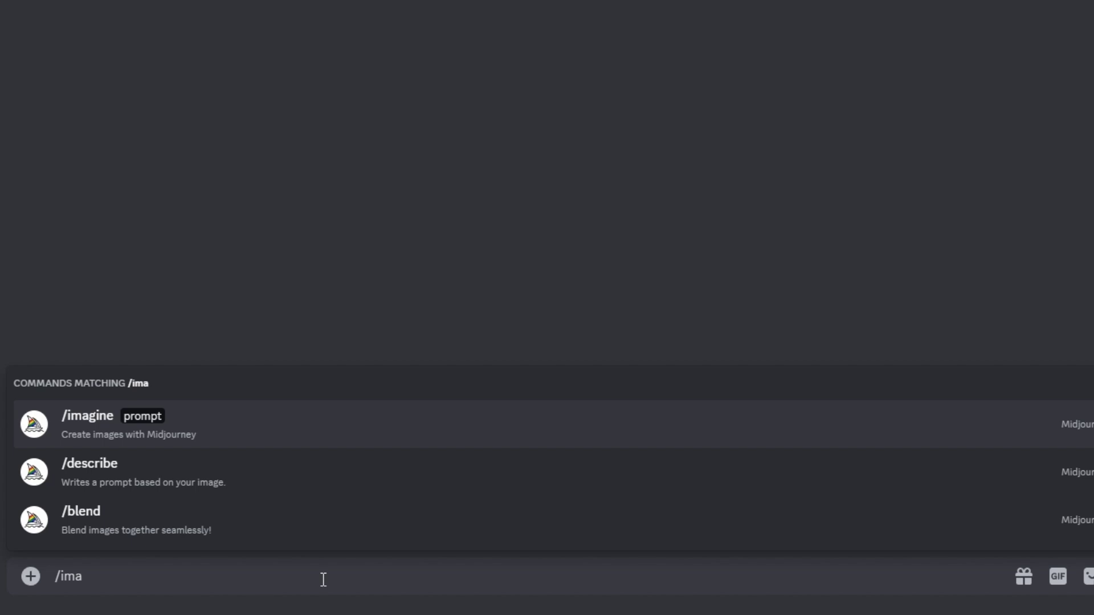
pyautogui.press('Return')
pyautogui.write('girl --v 6.0')
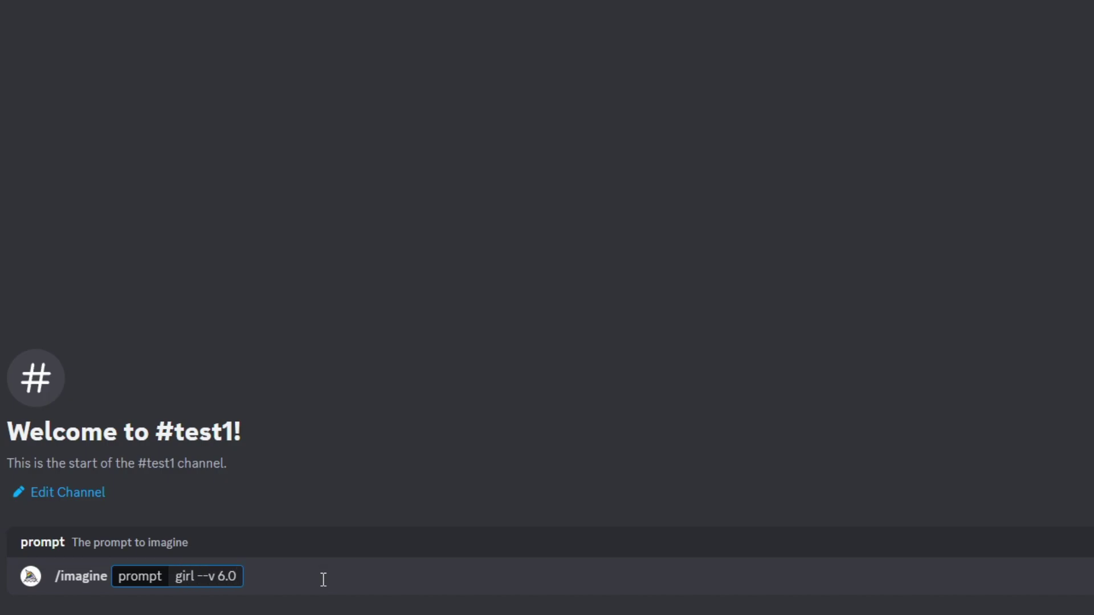
pyautogui.press('Return')
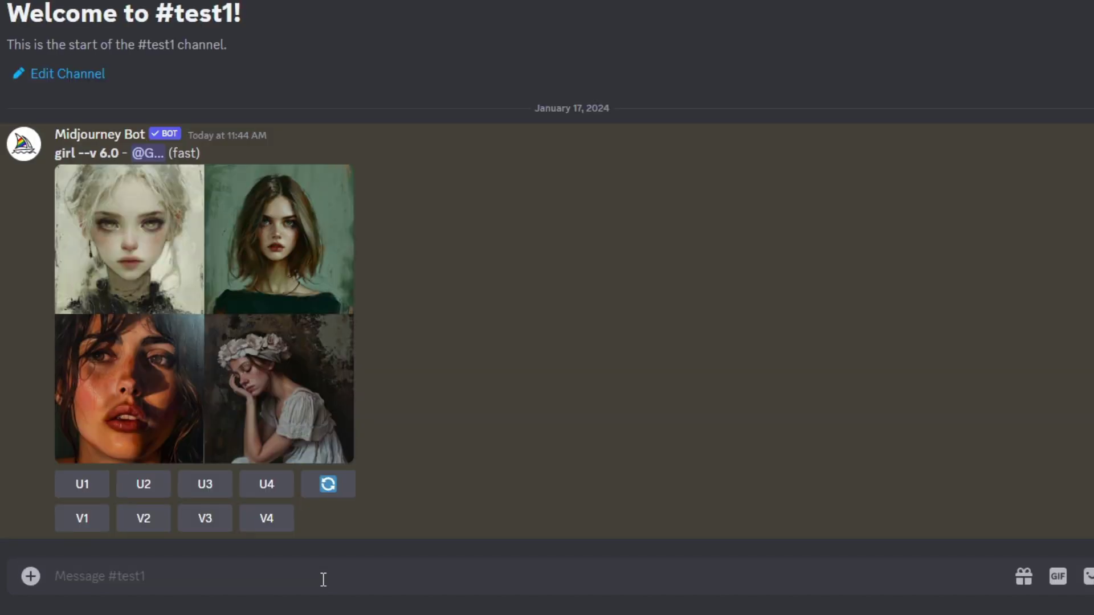
# Step: Upscale the first image and remix it with Vary (Strong) into a man version
pyautogui.click(81, 486)
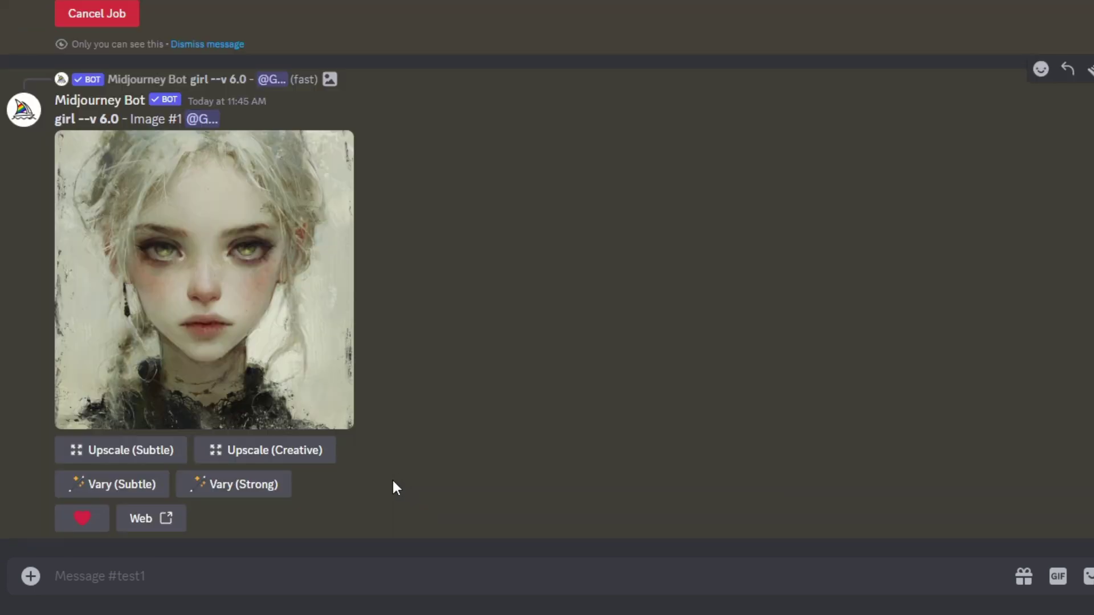
pyautogui.click(234, 485)
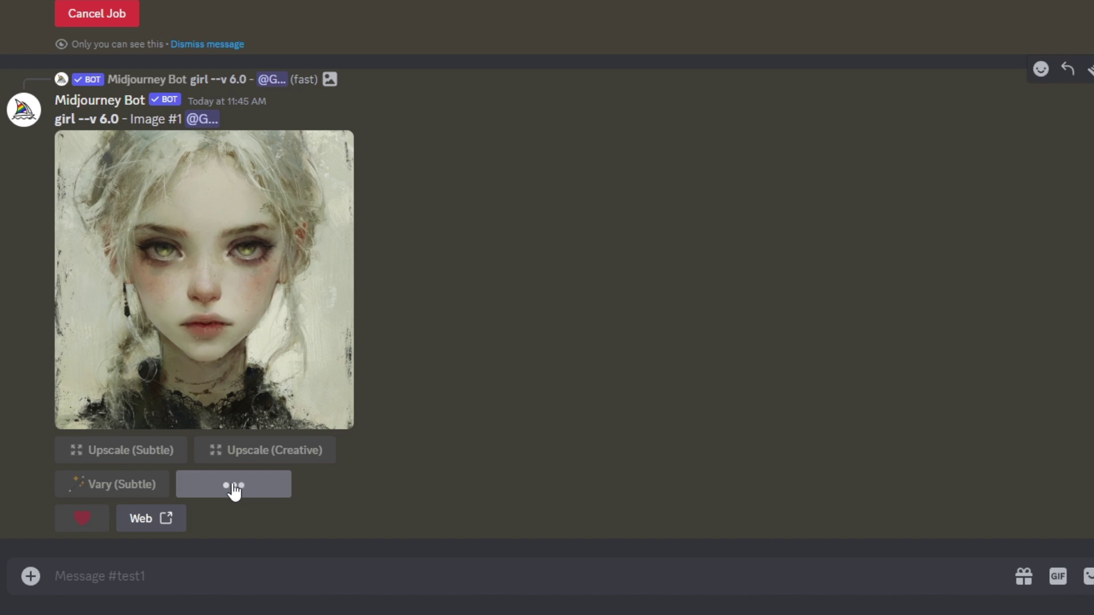
pyautogui.press('Delete')
pyautogui.press('Delete')
pyautogui.press('Delete')
pyautogui.press('Delete')
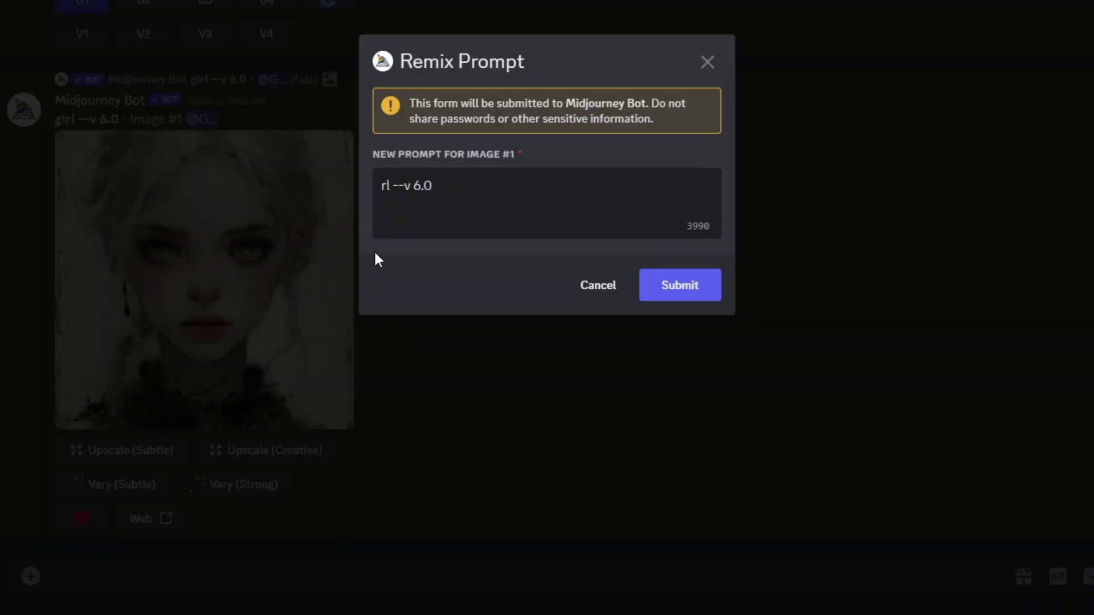
pyautogui.write('man')
pyautogui.click(680, 287)
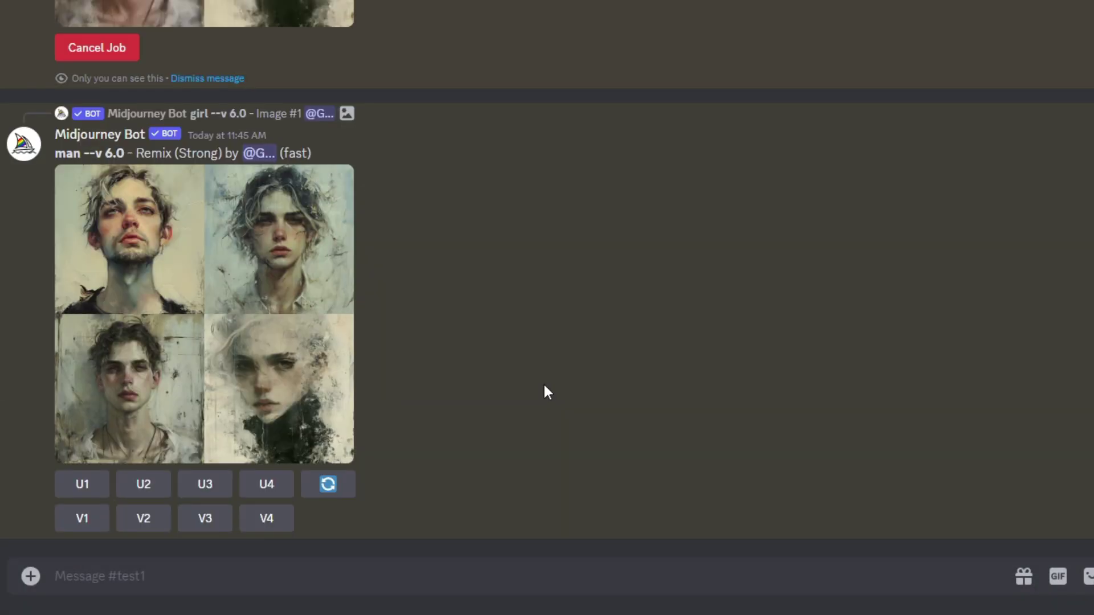
pyautogui.click(286, 378)
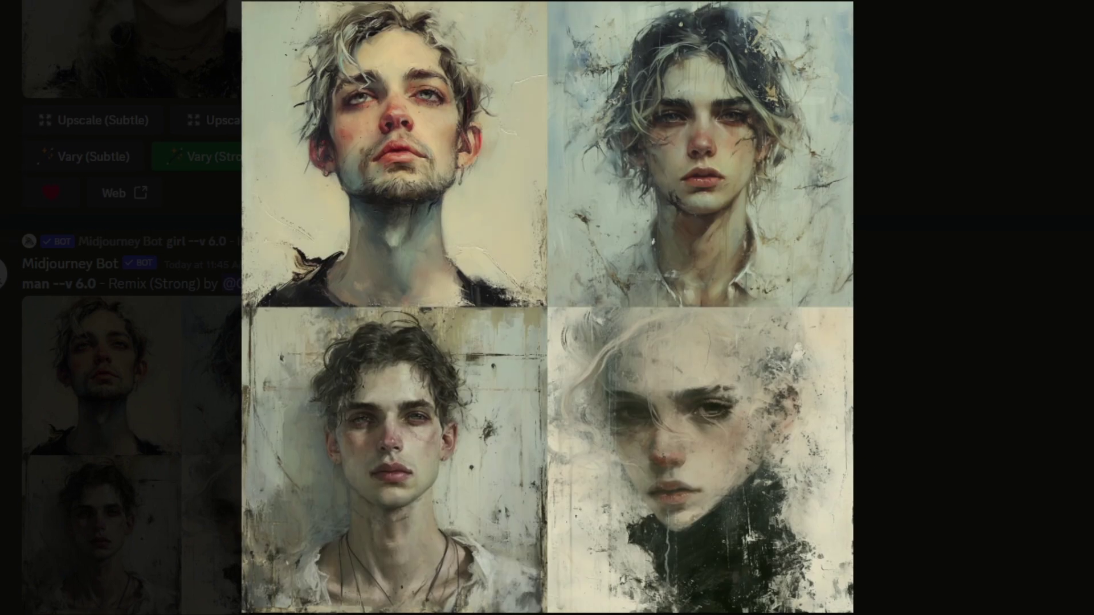
pyautogui.click(325, 576)
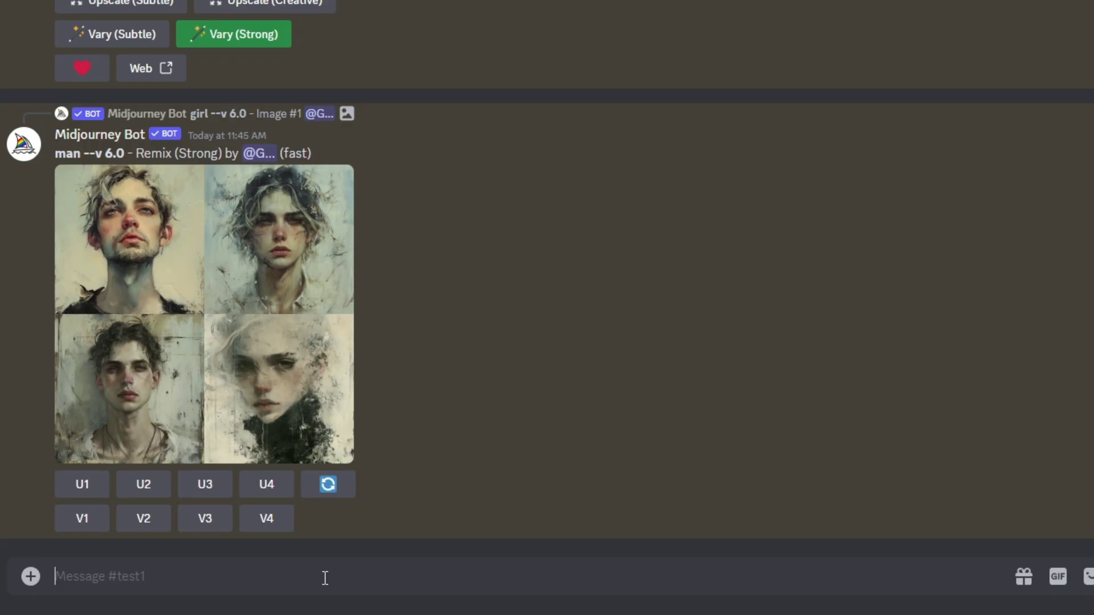
# Step: Run /settings to show Midjourney's settings with Remix mode on
pyautogui.write('/set')
pyautogui.press('Return')
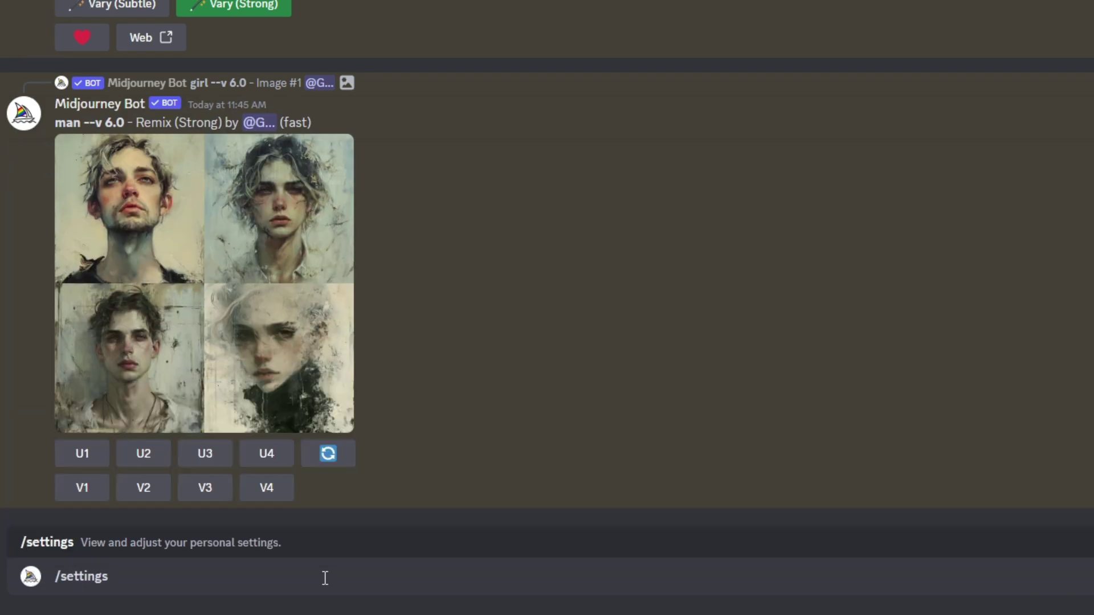
pyautogui.press('Return')
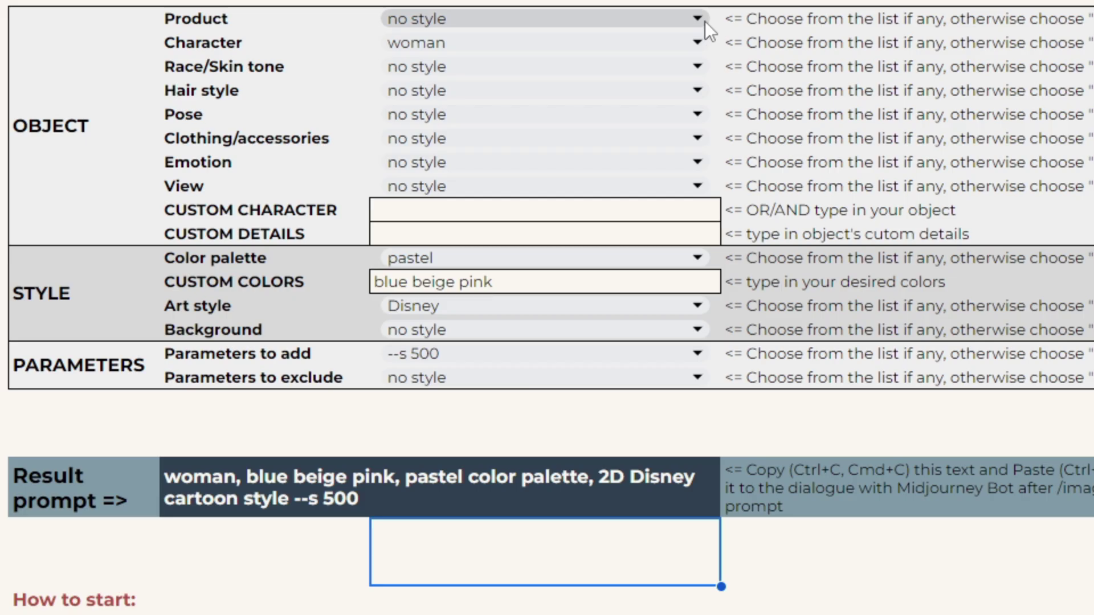
pyautogui.click(705, 19)
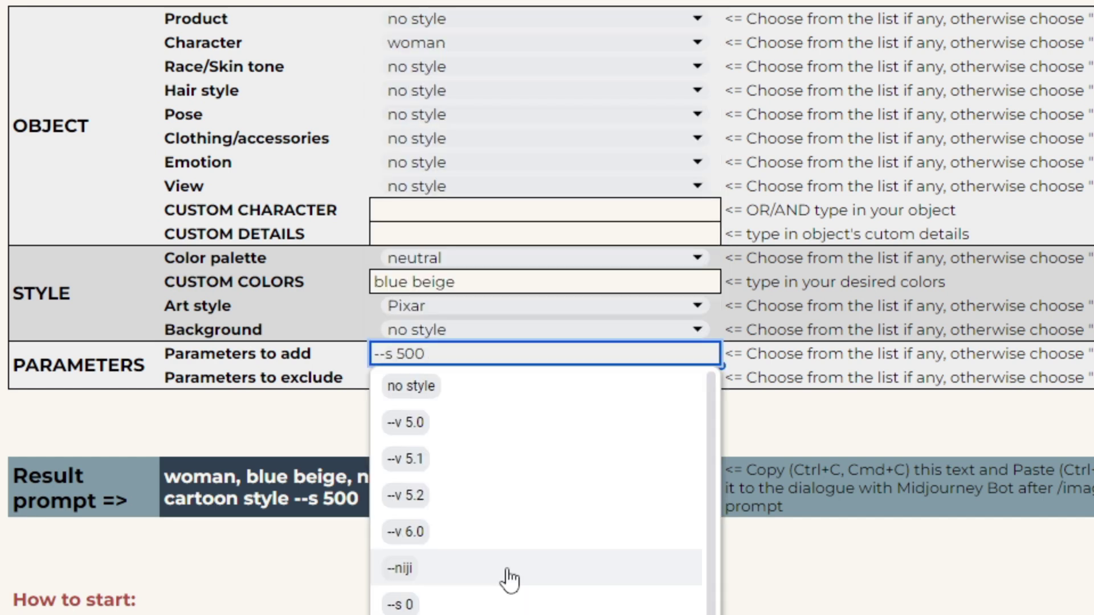
pyautogui.scroll(-6, 510, 578)
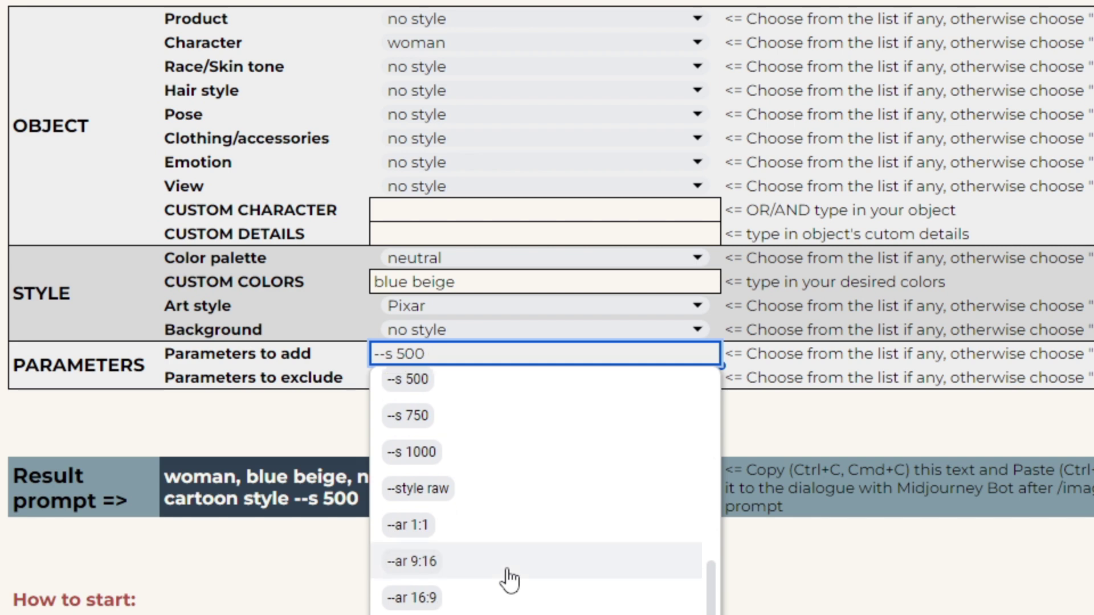
pyautogui.scroll(3, 510, 579)
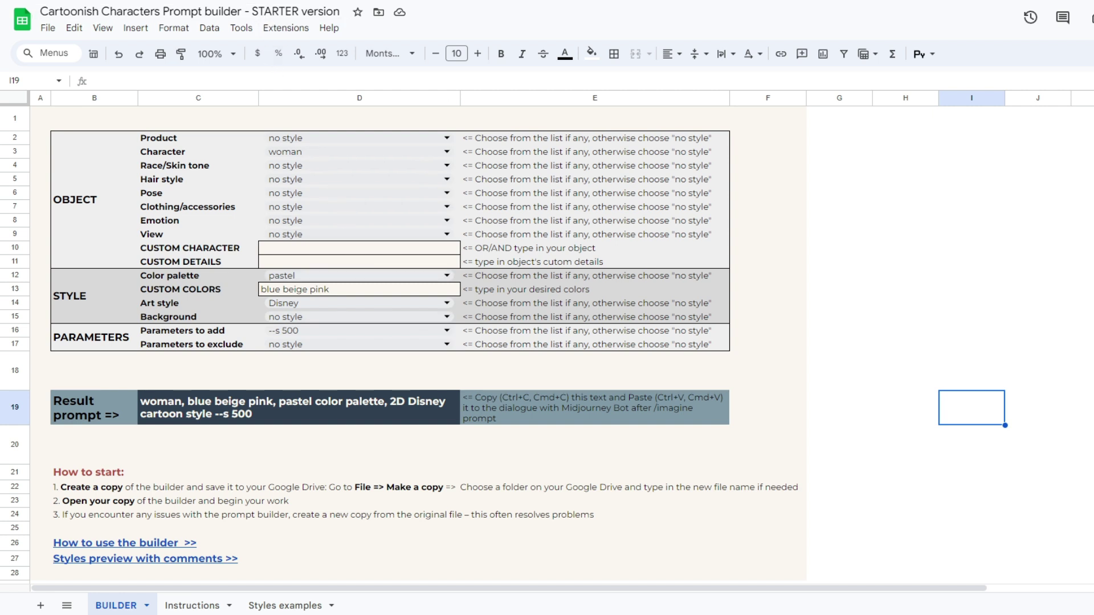
# Step: In the PRO builder, enter cat, dog and baby in the Add characters cells H3–J3
pyautogui.hotkey('ctrl', 'Tab')
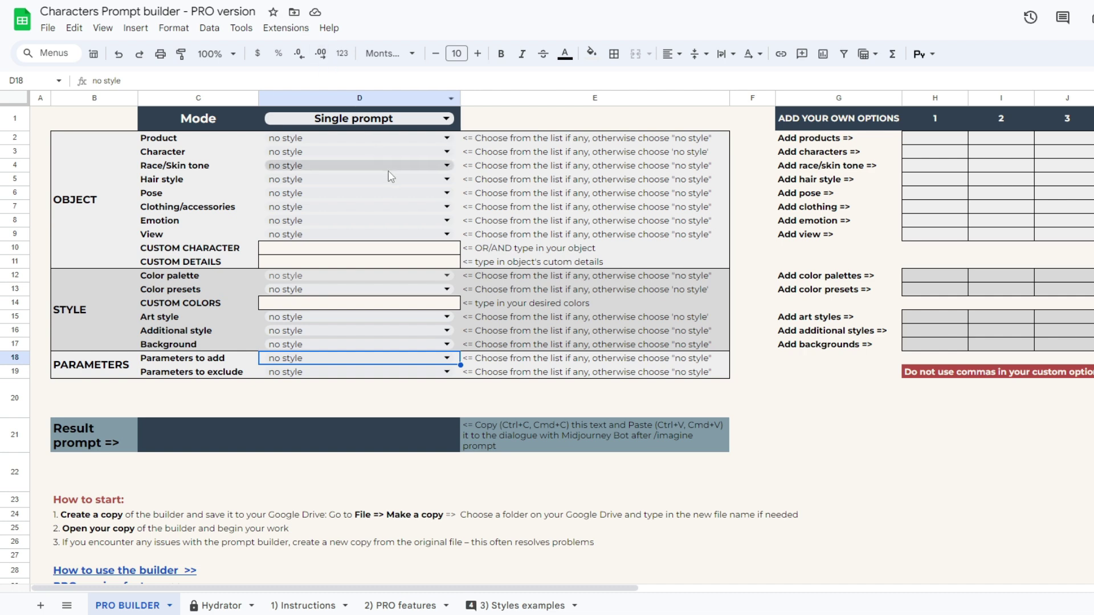
pyautogui.click(456, 481)
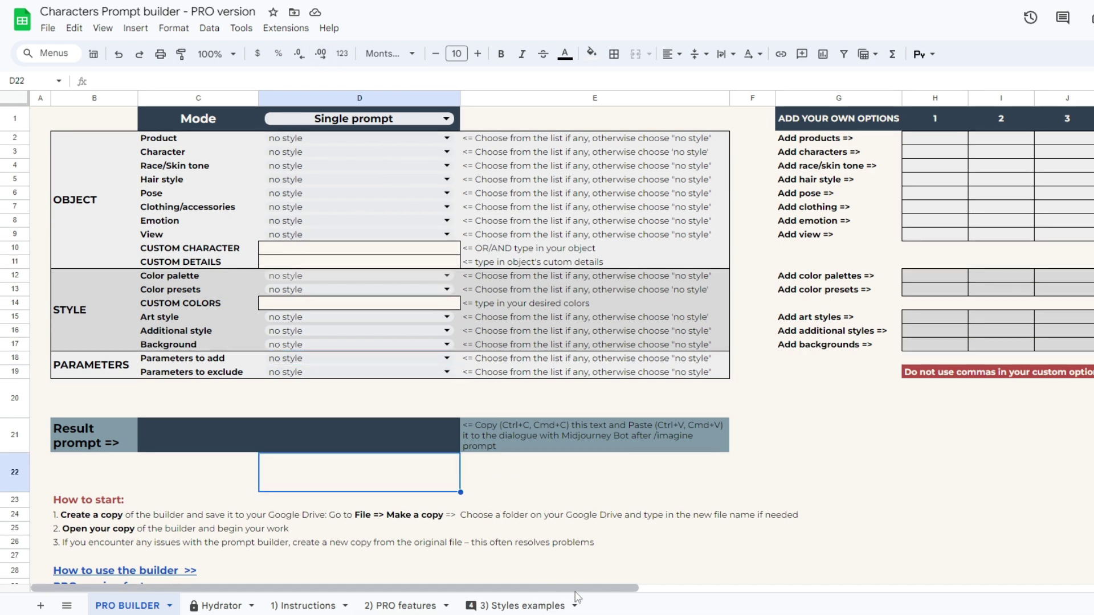
pyautogui.moveTo(465, 589); pyautogui.dragTo(860, 604)
pyautogui.click(501, 152)
pyautogui.write('cat')
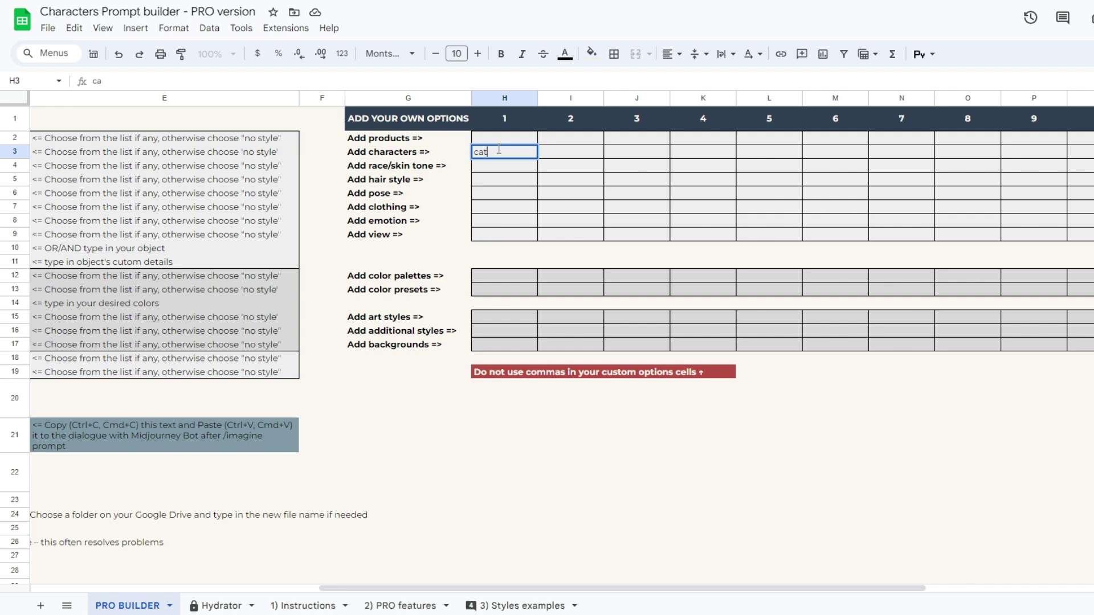
pyautogui.press('Tab')
pyautogui.write('dog')
pyautogui.press('Tab')
pyautogui.write('baby')
pyautogui.press('Return')
# Step: Scroll back to the PRO builder's choices and browse the Art style options
pyautogui.moveTo(656, 589); pyautogui.dragTo(434, 588)
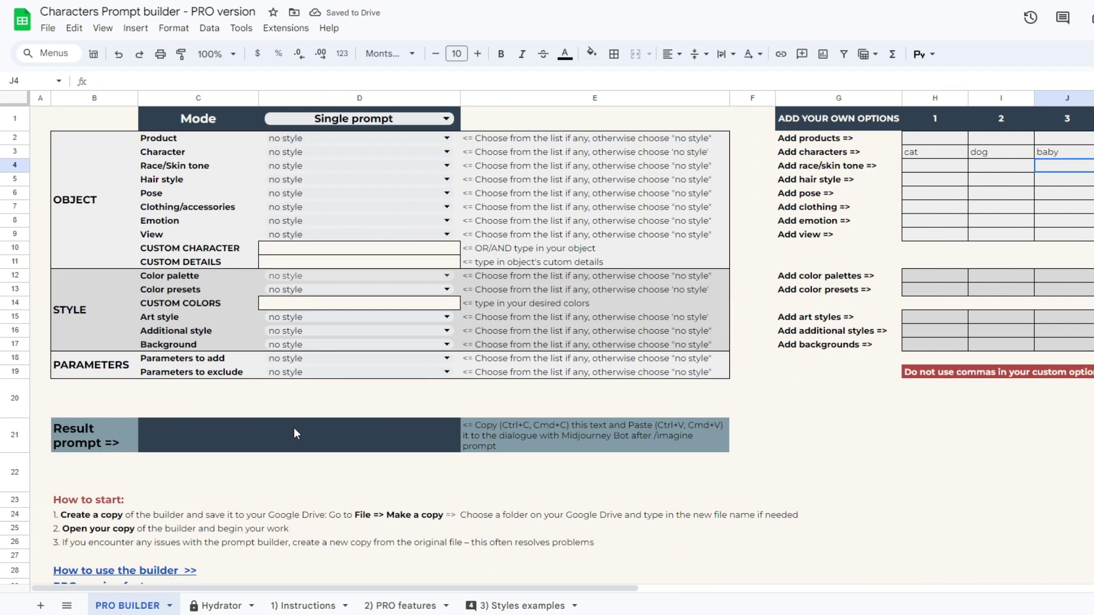
pyautogui.click(359, 152)
pyautogui.click(222, 294)
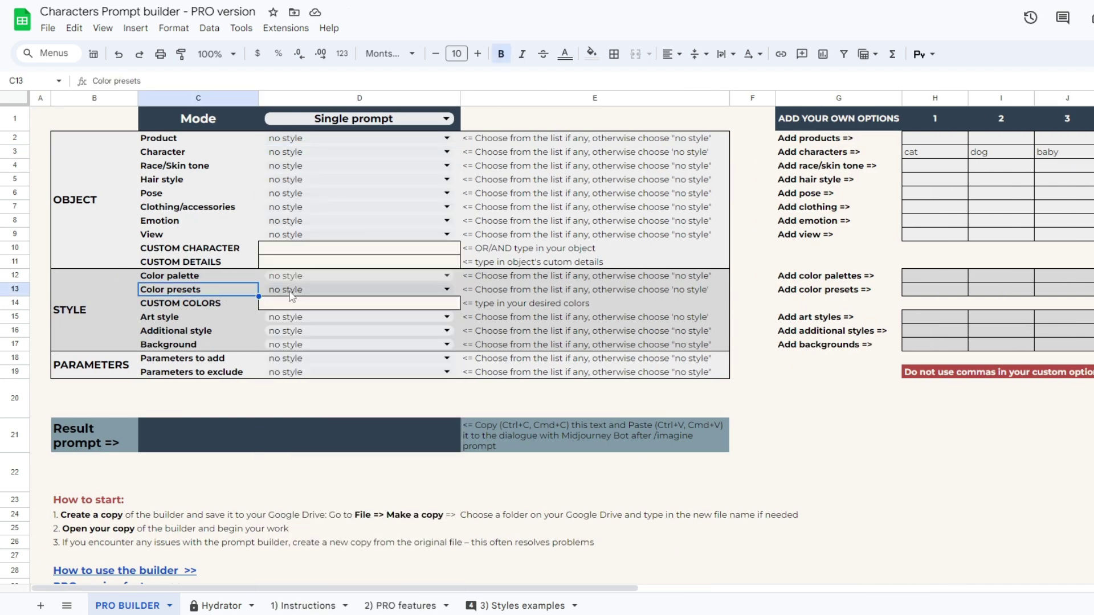
pyautogui.click(213, 334)
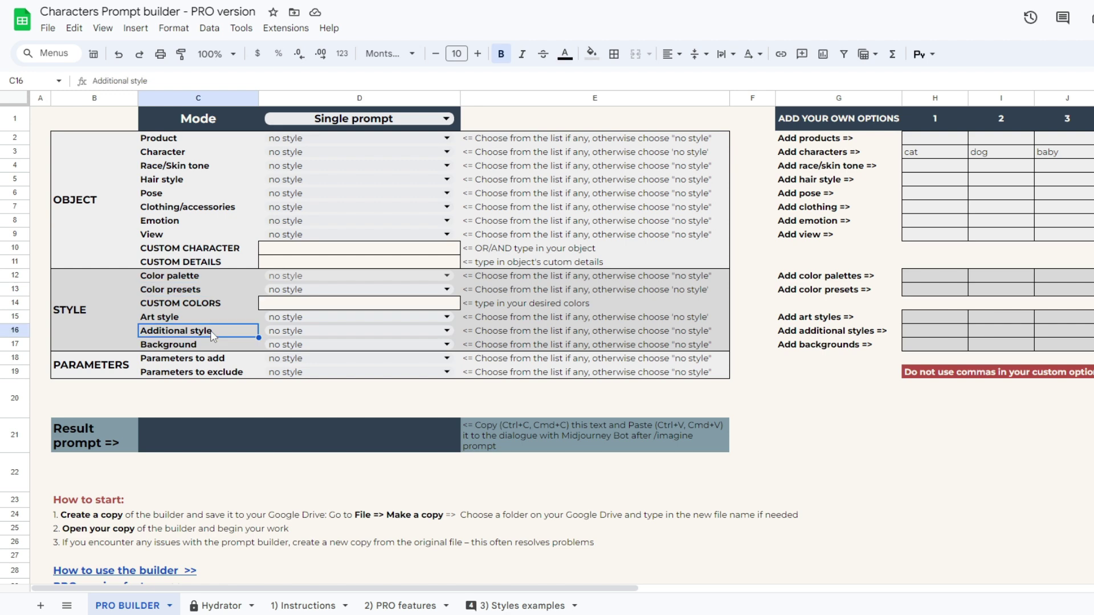
pyautogui.click(297, 317)
pyautogui.scroll(-3, 390, 471)
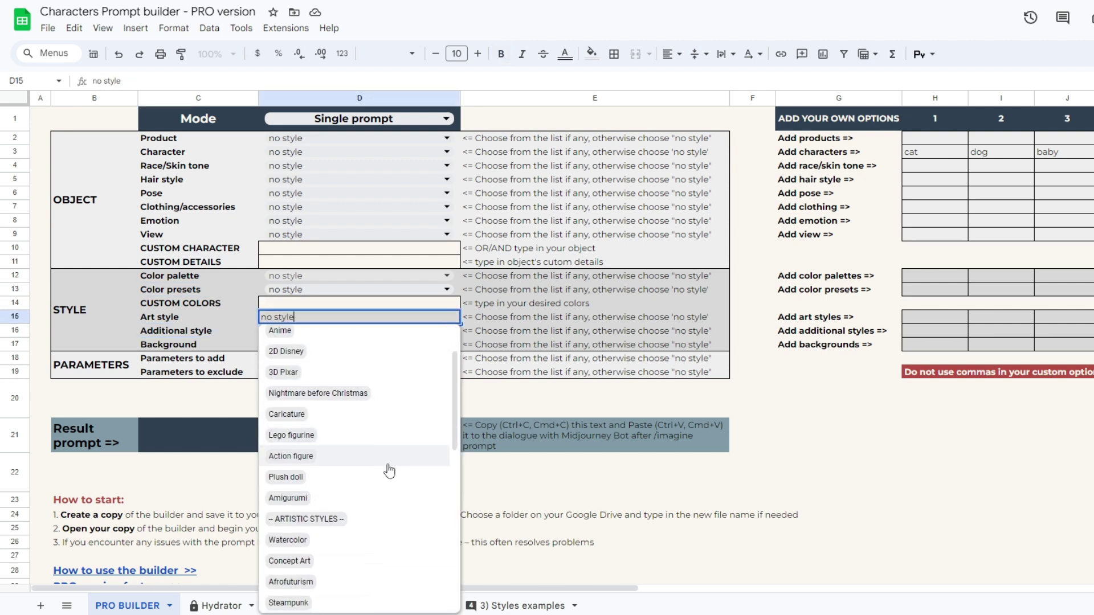
pyautogui.scroll(-5, 389, 470)
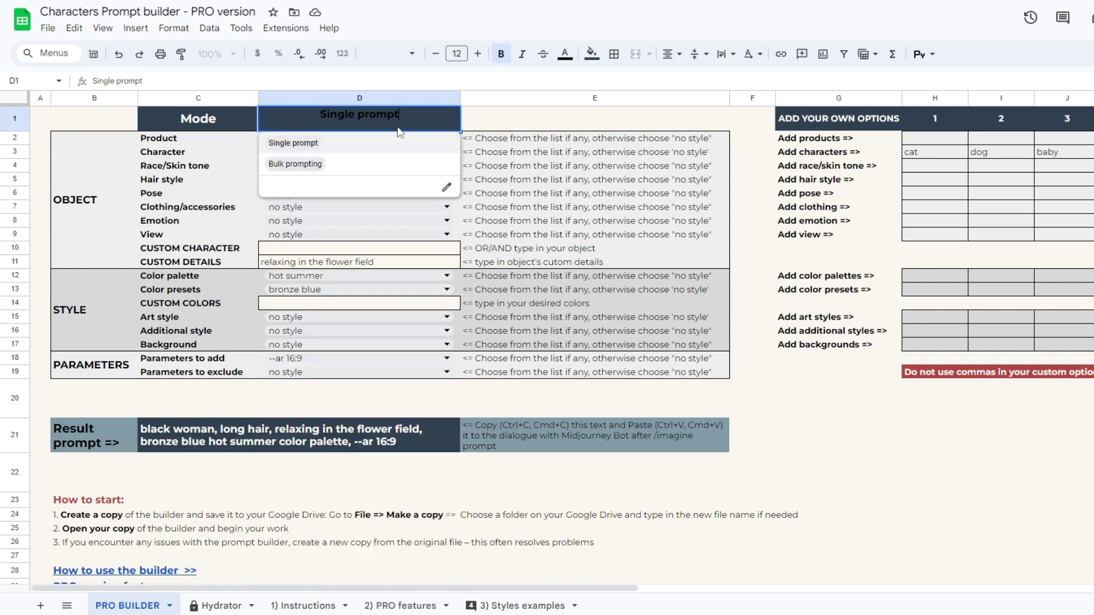
# Step: Switch Mode to Bulk prompting and add 3D Pixar and Watercolor as art styles
pyautogui.click(299, 165)
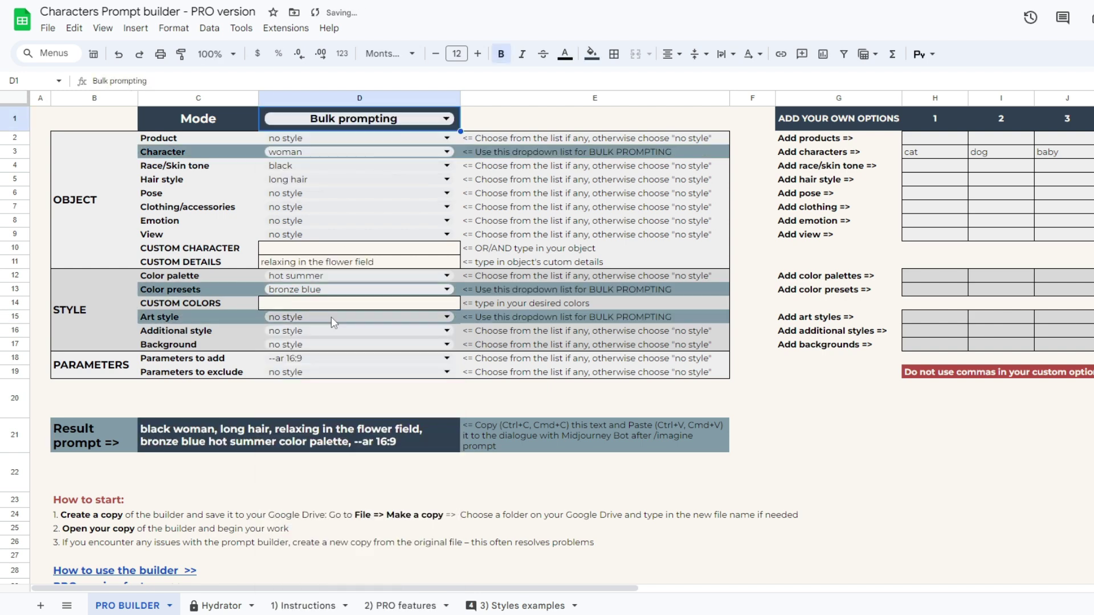
pyautogui.click(333, 323)
pyautogui.click(342, 399)
pyautogui.click(334, 322)
pyautogui.click(435, 541)
# Step: Add 2D game art as a third style, copy the result prompt, and confirm all three jobs
pyautogui.click(334, 322)
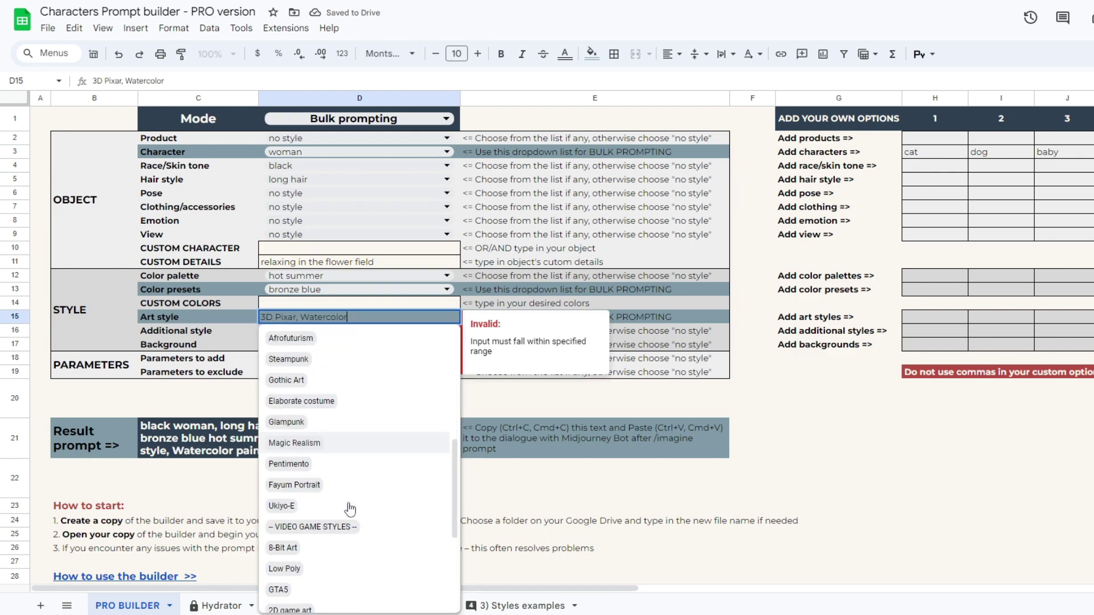
pyautogui.click(290, 609)
pyautogui.click(199, 439)
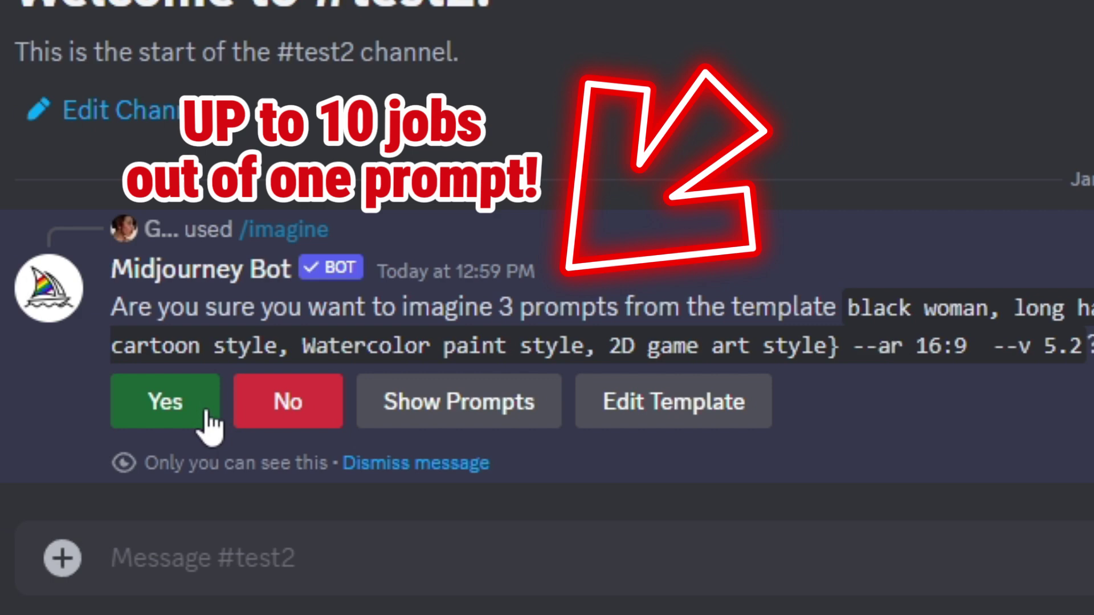
pyautogui.click(208, 423)
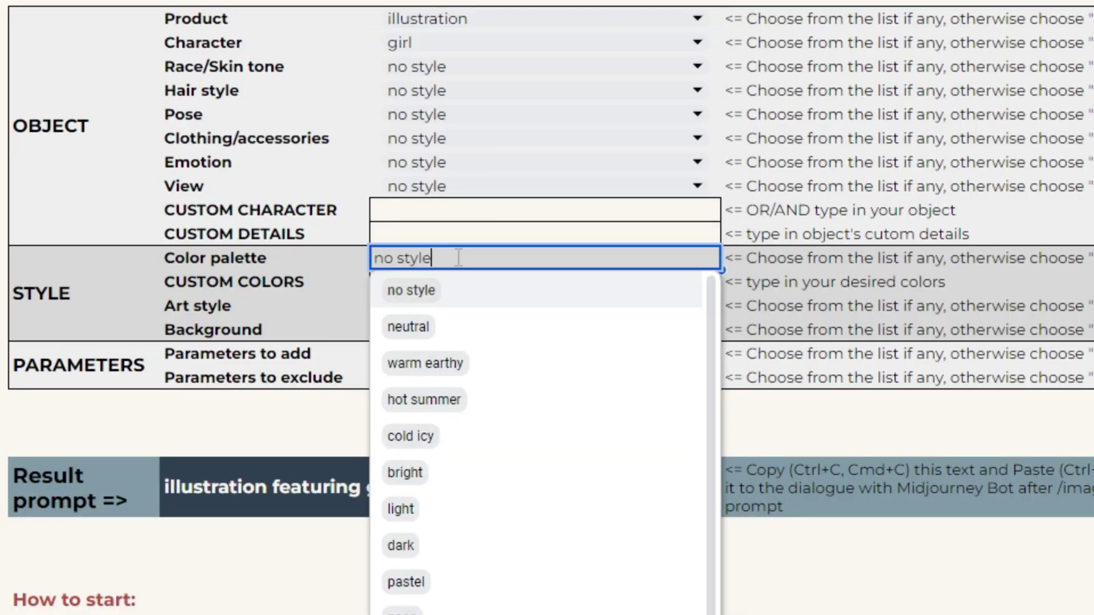
# Step: Choose warm earthy palette, Pixar style, --v 6.0 and enchanted woods background, then copy the prompt
pyautogui.click(425, 363)
pyautogui.click(464, 306)
pyautogui.click(403, 483)
pyautogui.click(446, 354)
pyautogui.click(459, 528)
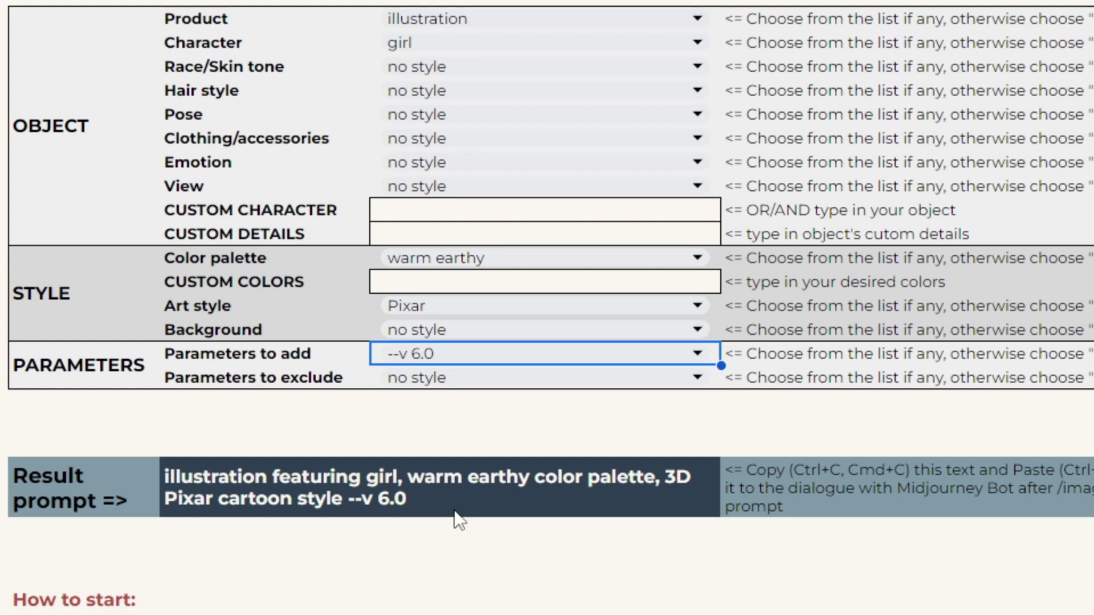
pyautogui.click(456, 330)
pyautogui.click(500, 610)
pyautogui.click(449, 510)
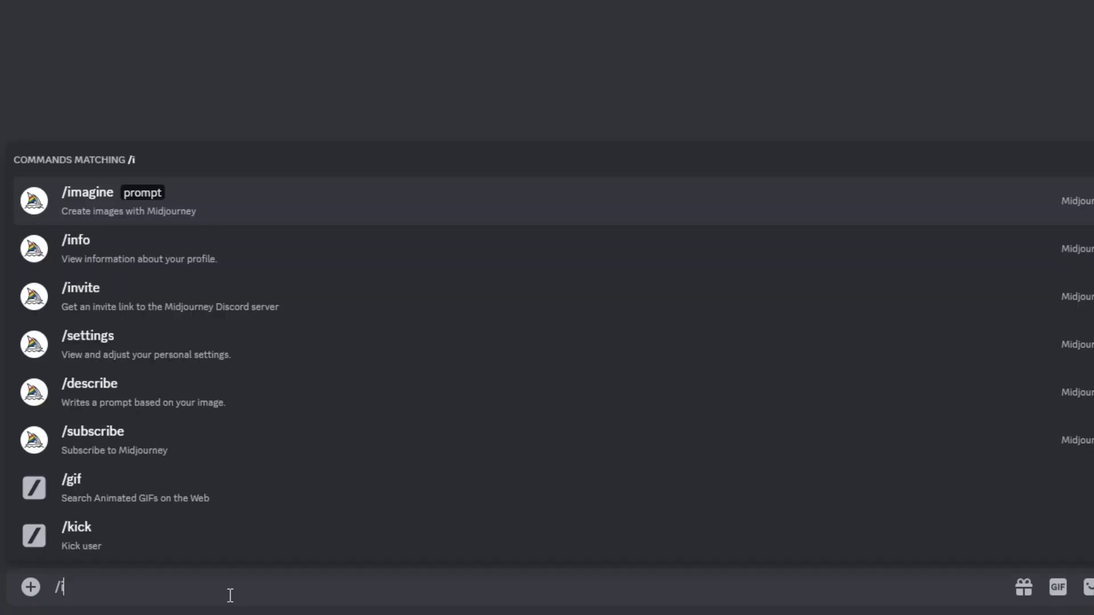